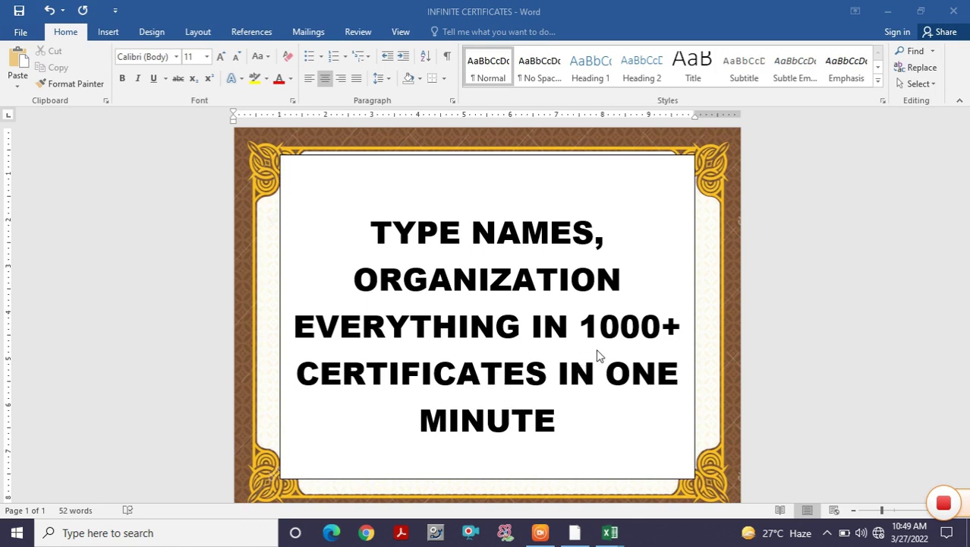
# - Delete the white title text box covering the certificate so the award template shows fully
pyautogui.click(696, 266)
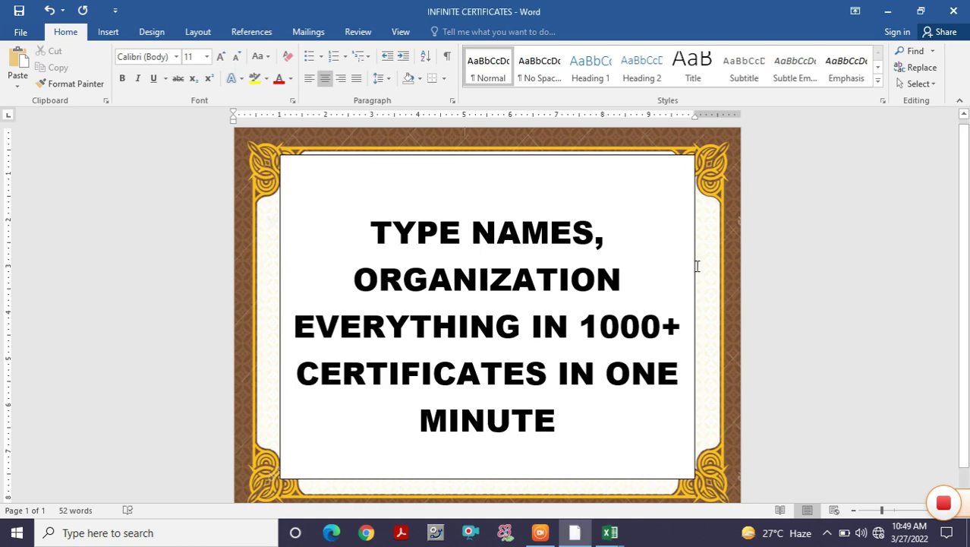
pyautogui.click(695, 265)
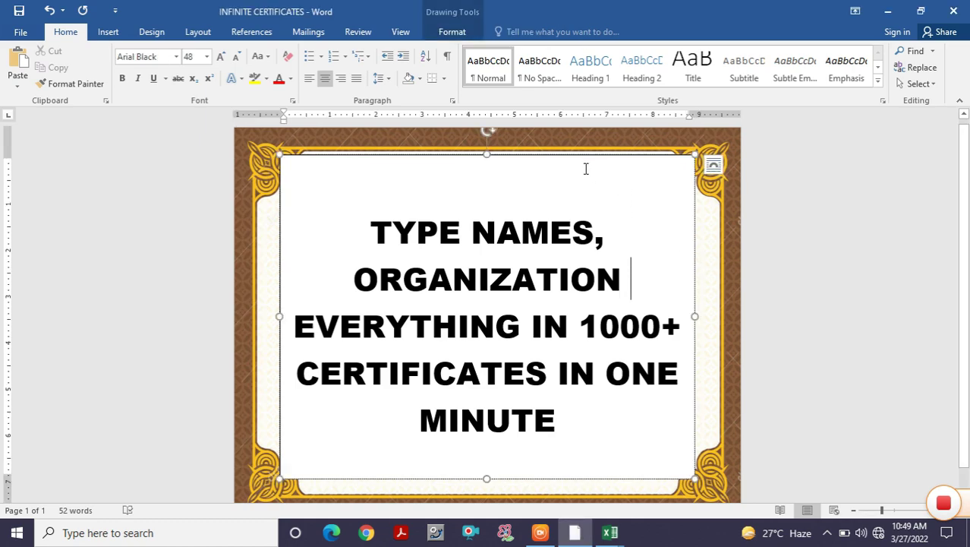
pyautogui.press('Delete')
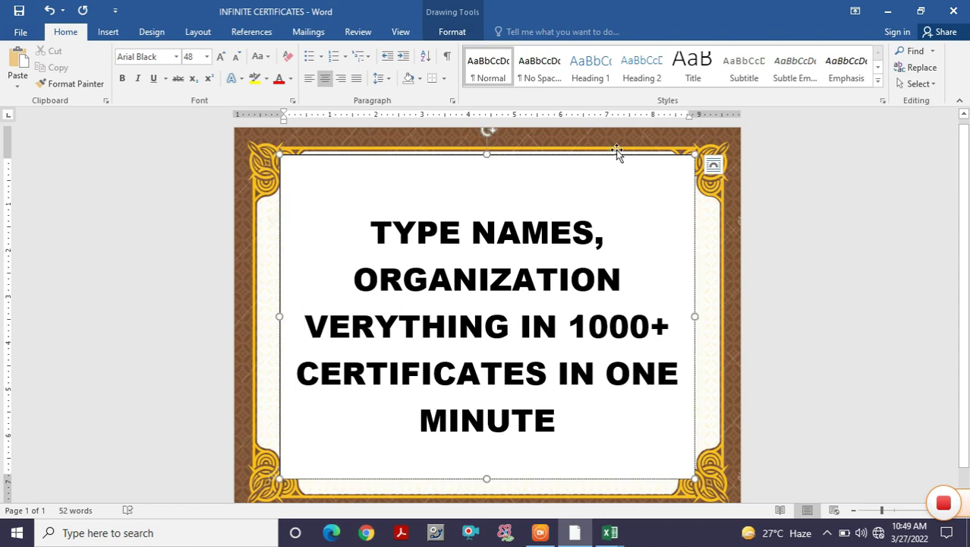
pyautogui.click(617, 155)
pyautogui.press('Delete')
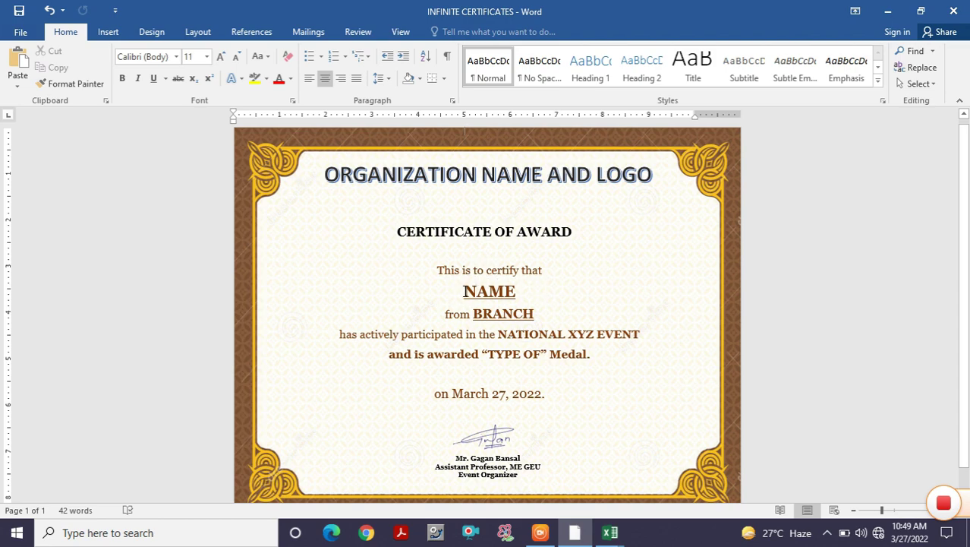
pyautogui.click(610, 532)
# - Scroll the LIST OF PARTICIPANTS sheet down to row 109 and back to review names, branches and medals
pyautogui.click(645, 478)
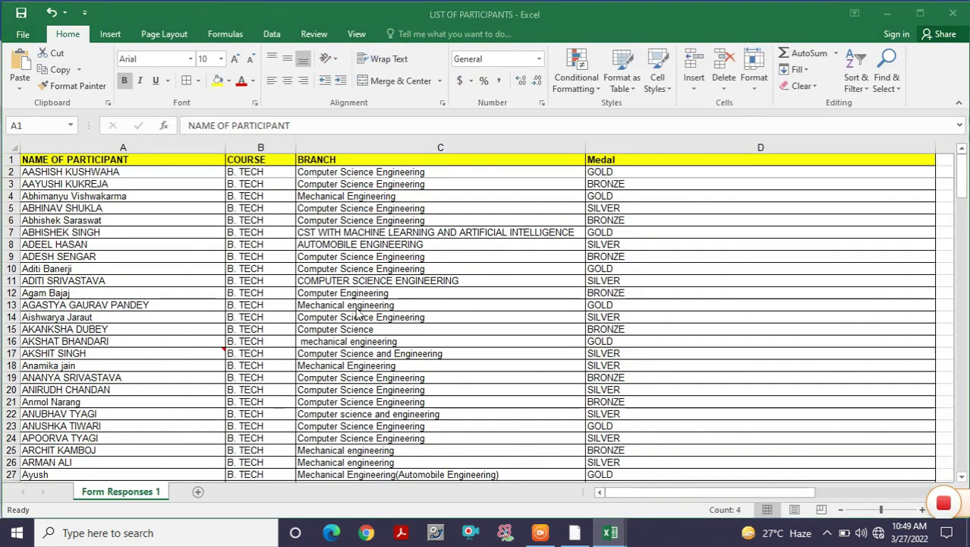
pyautogui.scroll(-3, 137, 220)
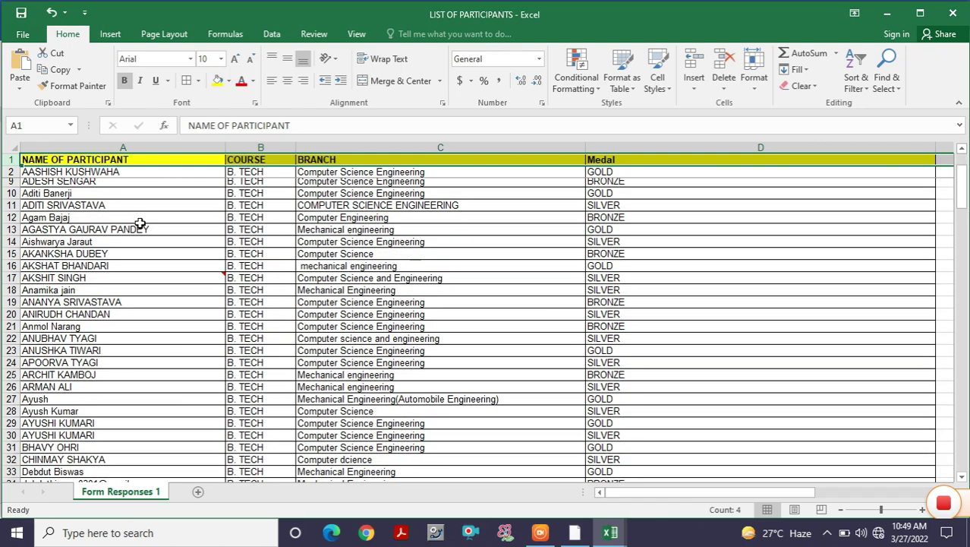
pyautogui.scroll(-3, 137, 236)
pyautogui.scroll(-10, 129, 274)
pyautogui.scroll(-7, 126, 310)
pyautogui.scroll(-8, 130, 341)
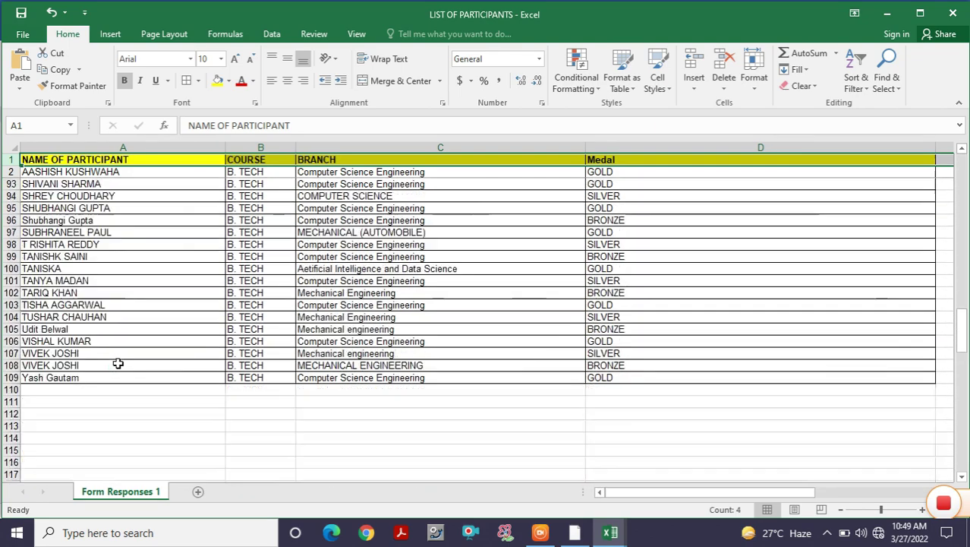
pyautogui.scroll(-2, 120, 363)
pyautogui.scroll(7, 127, 308)
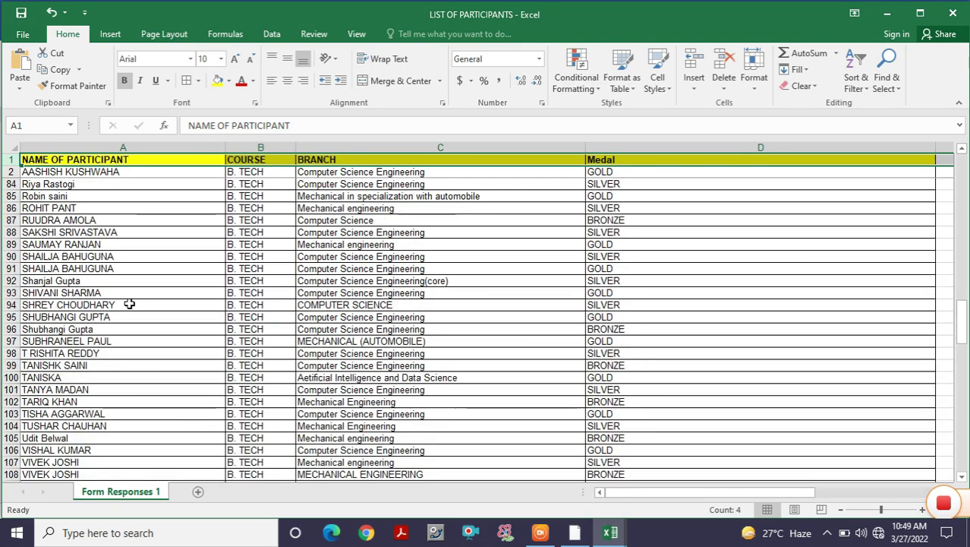
pyautogui.scroll(7, 130, 304)
pyautogui.scroll(12, 129, 304)
pyautogui.scroll(7, 130, 303)
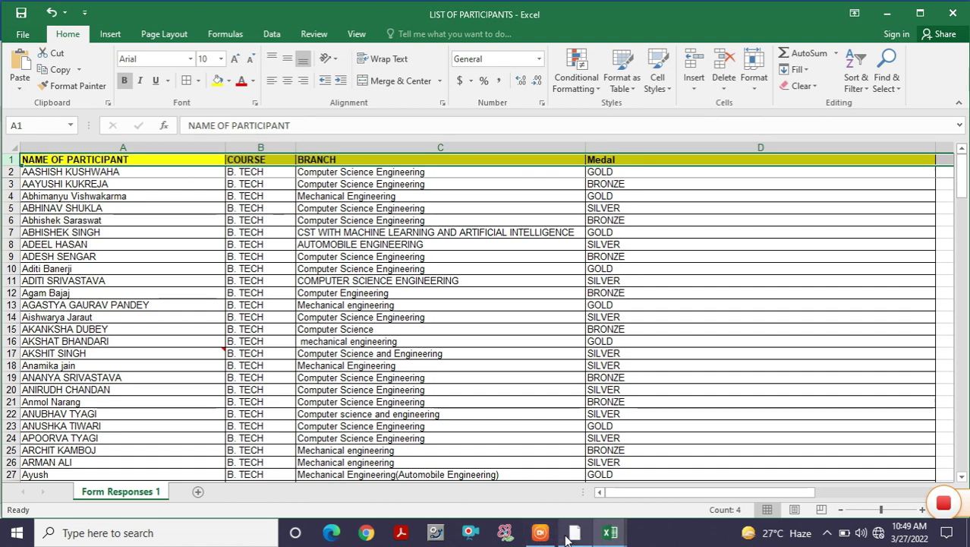
pyautogui.moveTo(575, 532)
pyautogui.click(574, 472)
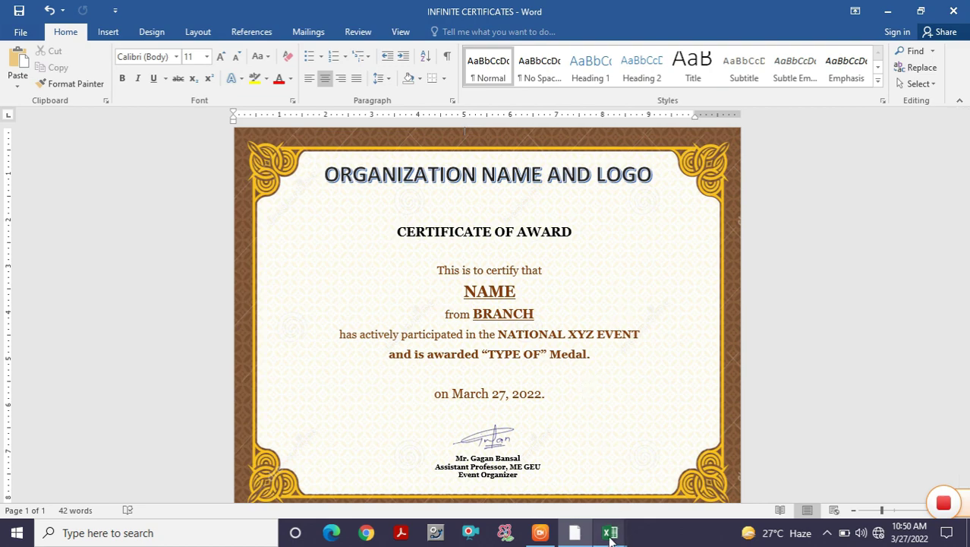
# - Glance at the participants spreadsheet, then return to the certificate template in Word
pyautogui.click(640, 490)
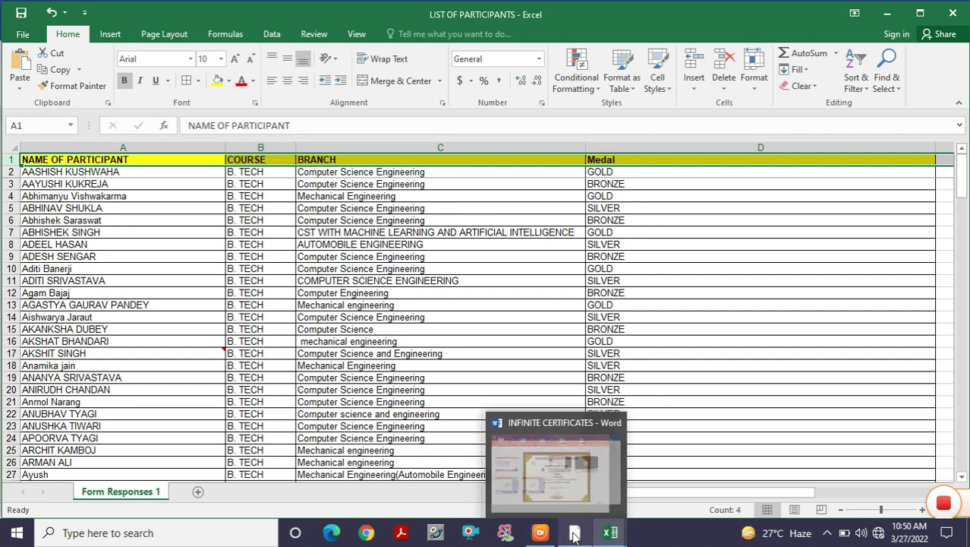
pyautogui.click(574, 532)
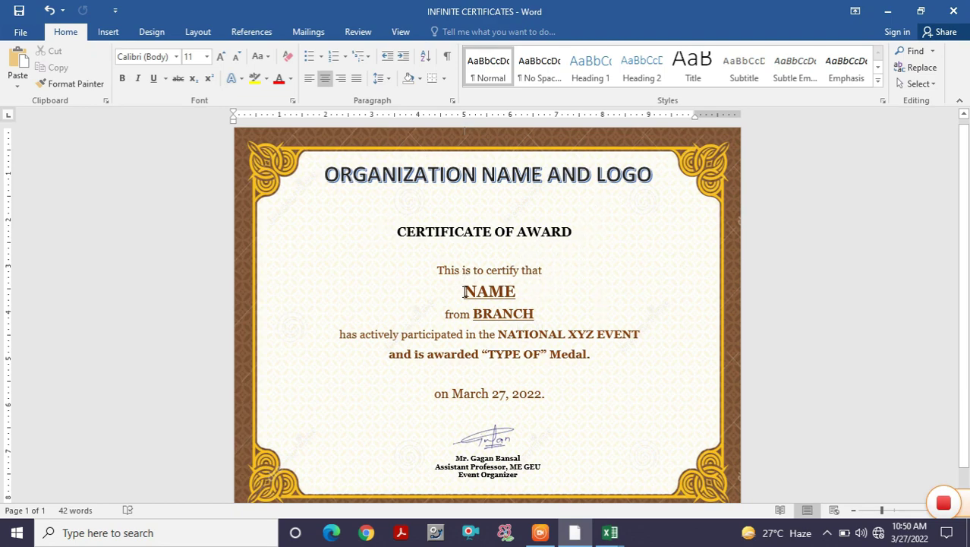
# - Highlight the NAME, BRANCH and TYPE OF placeholders to identify the fields to merge
pyautogui.moveTo(465, 292); pyautogui.dragTo(516, 292)
pyautogui.keyDown('ctrl'); pyautogui.scroll(3, 518, 291); pyautogui.keyUp('ctrl')
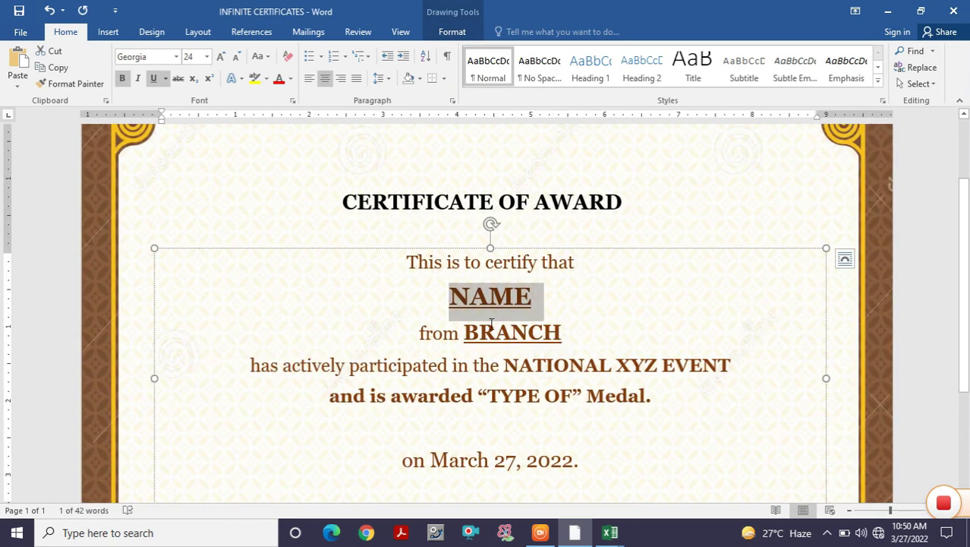
pyautogui.moveTo(466, 336); pyautogui.dragTo(563, 335)
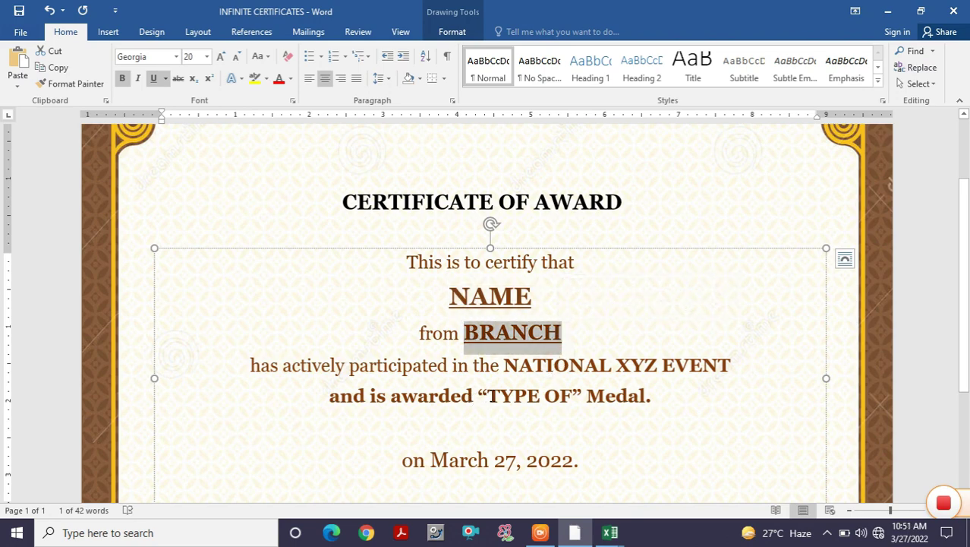
pyautogui.moveTo(488, 395); pyautogui.dragTo(571, 398)
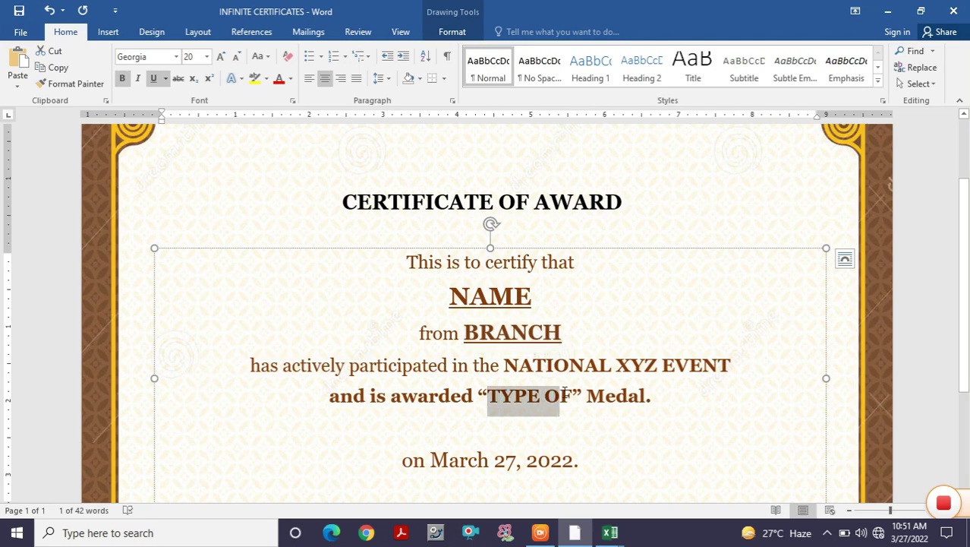
pyautogui.scroll(-1, 566, 395)
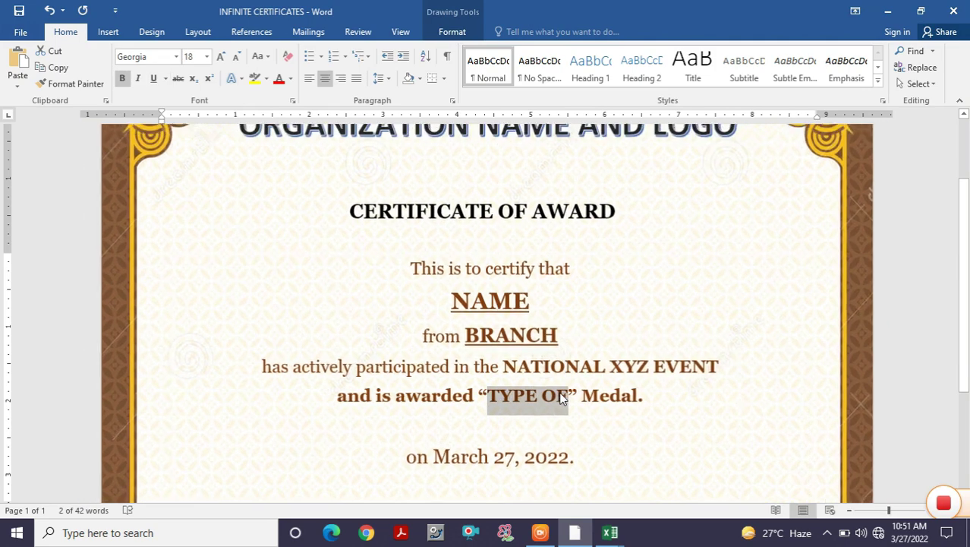
pyautogui.scroll(-1, 558, 390)
pyautogui.scroll(-1, 552, 386)
pyautogui.scroll(3, 539, 368)
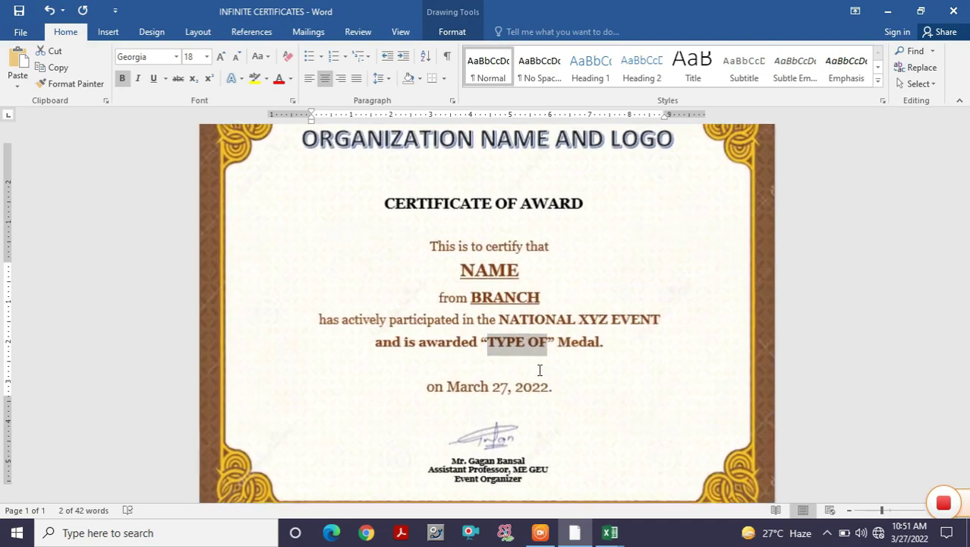
pyautogui.click(647, 176)
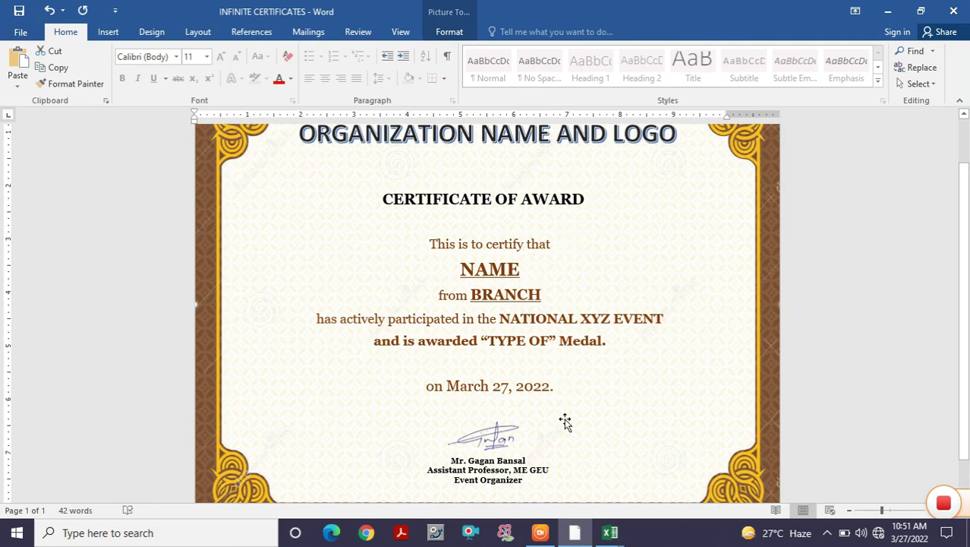
# - Compare against the Excel participant list, then place the cursor right after NAME
pyautogui.click(610, 532)
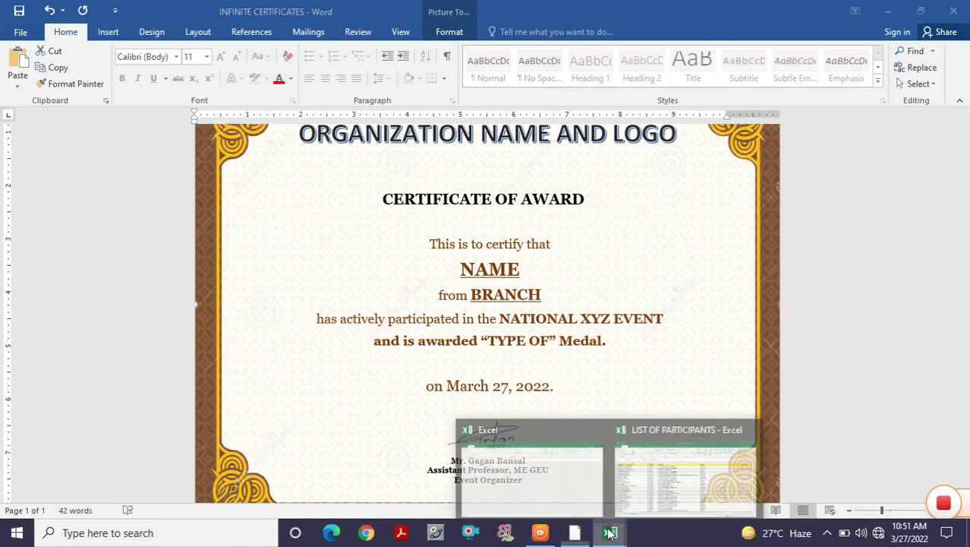
pyautogui.click(702, 470)
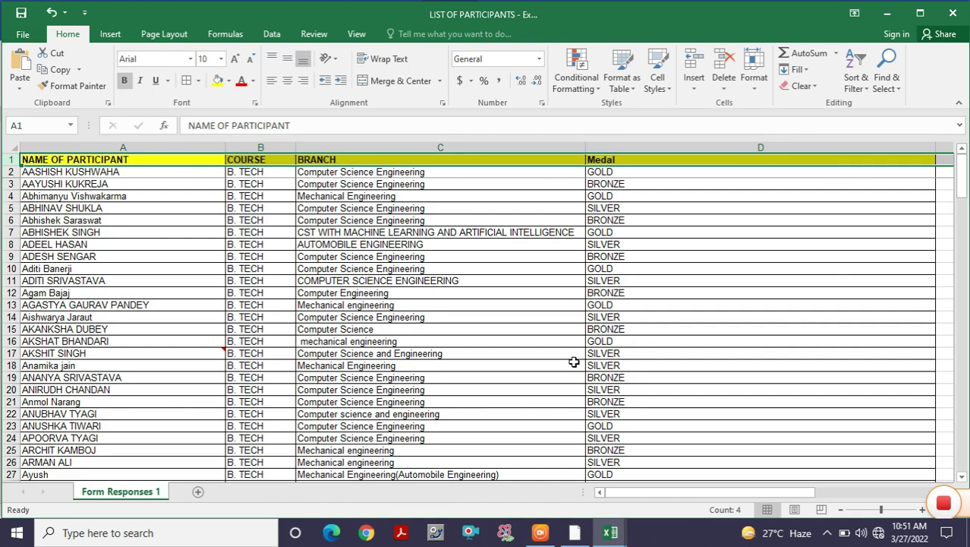
pyautogui.click(574, 534)
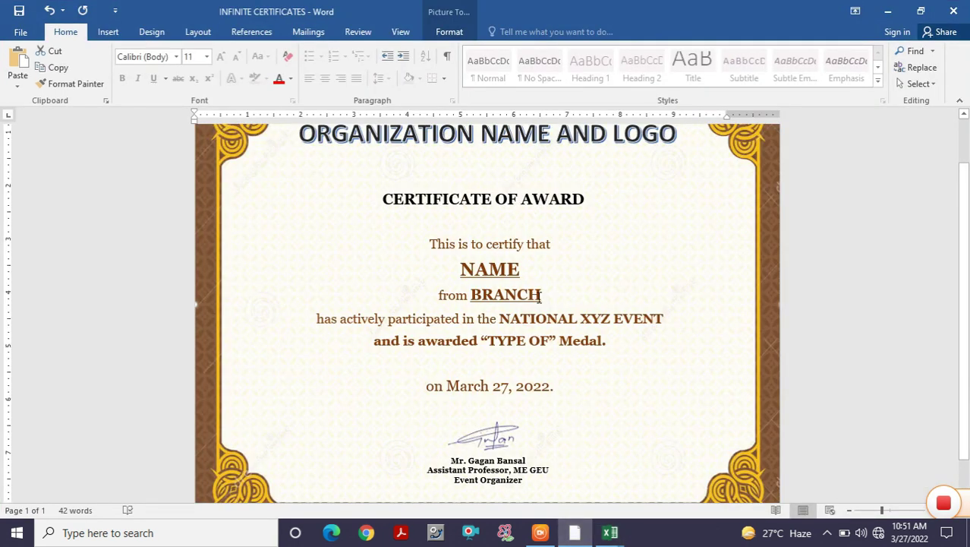
pyautogui.click(524, 268)
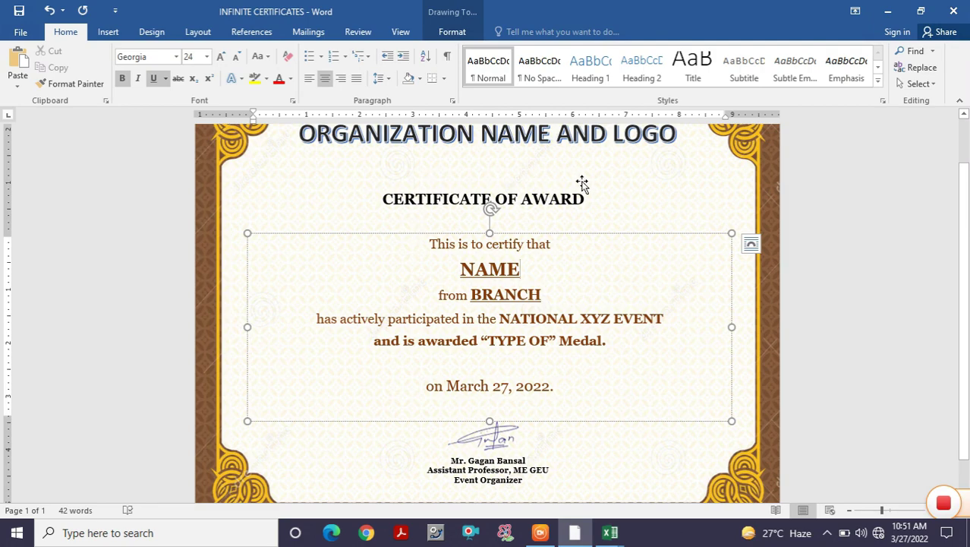
pyautogui.click(308, 31)
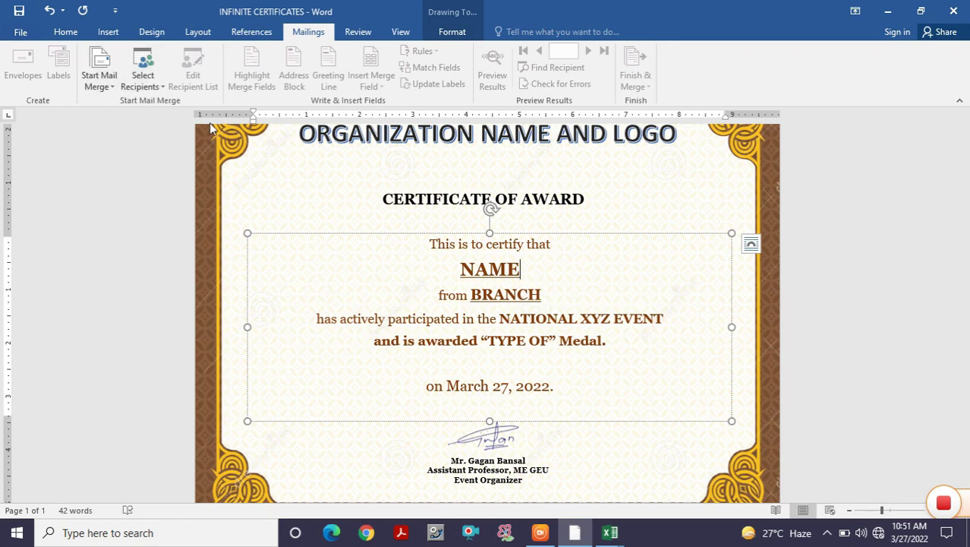
# - Start the mail merge as a Normal Word Document and bring up the Select Recipients choices
pyautogui.click(322, 208)
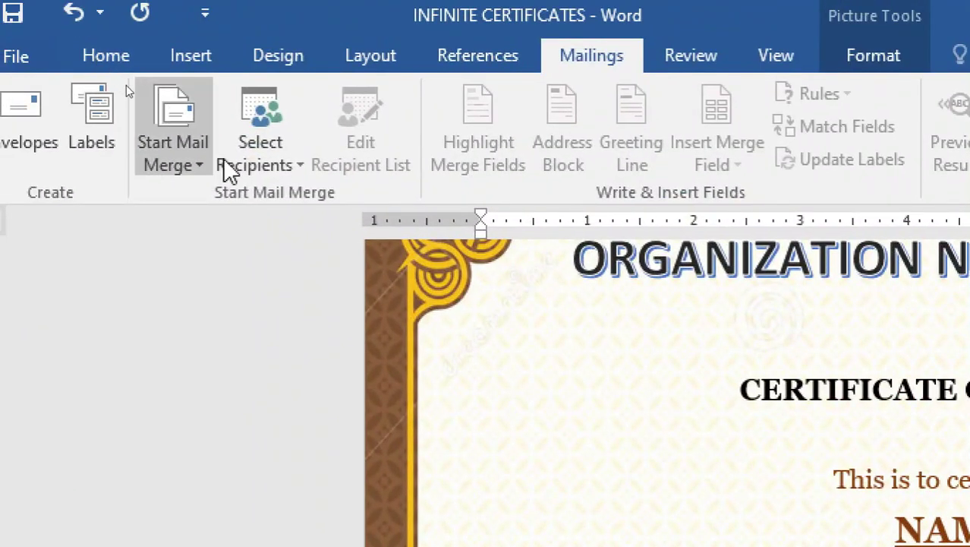
pyautogui.click(197, 162)
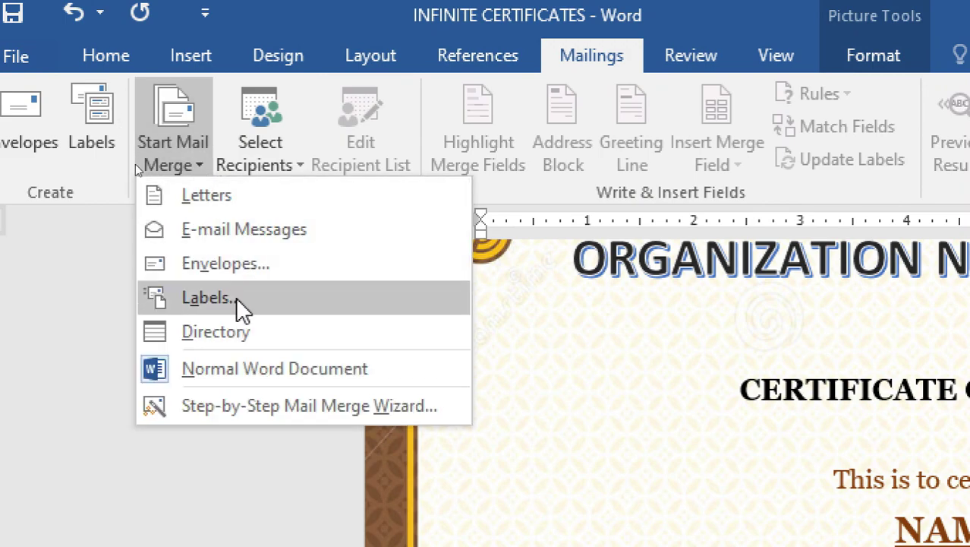
pyautogui.click(260, 370)
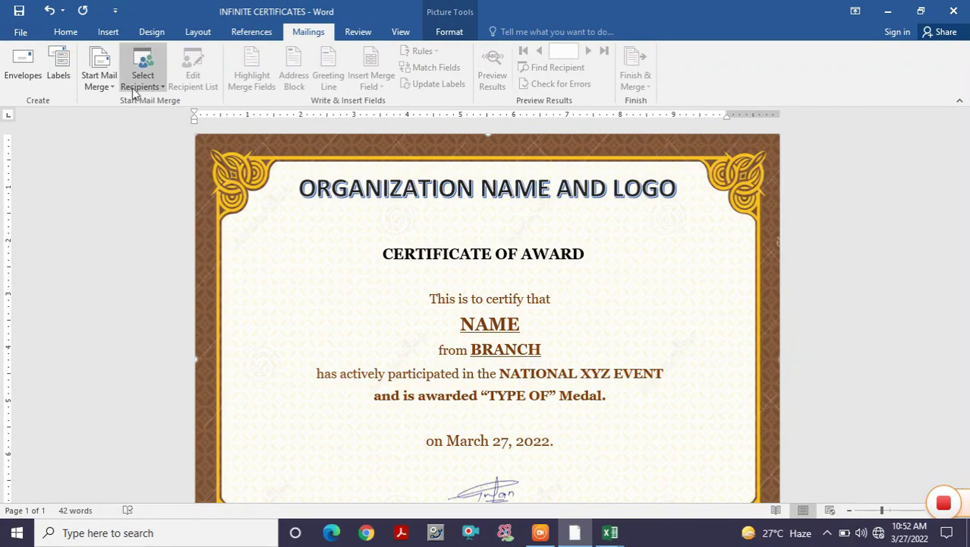
pyautogui.click(141, 79)
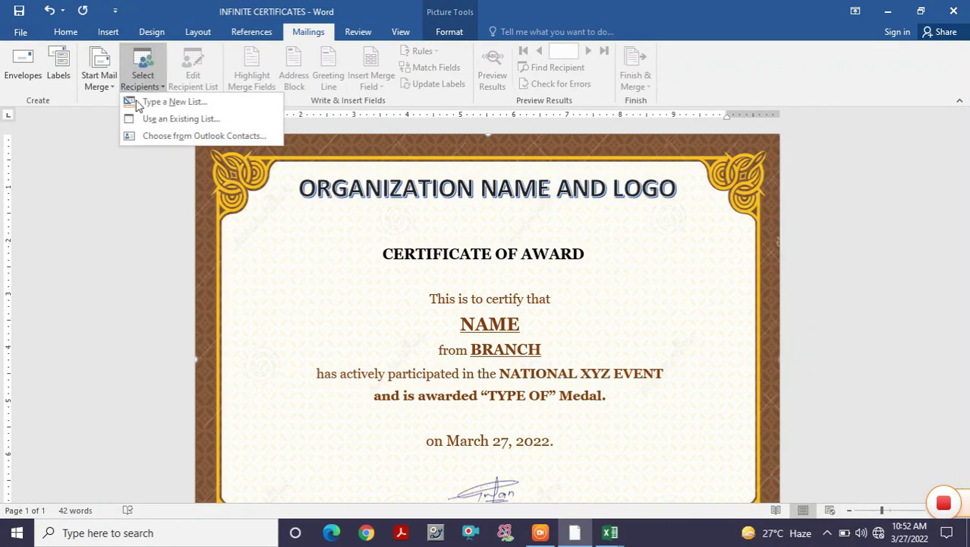
pyautogui.click(105, 89)
pyautogui.click(105, 89)
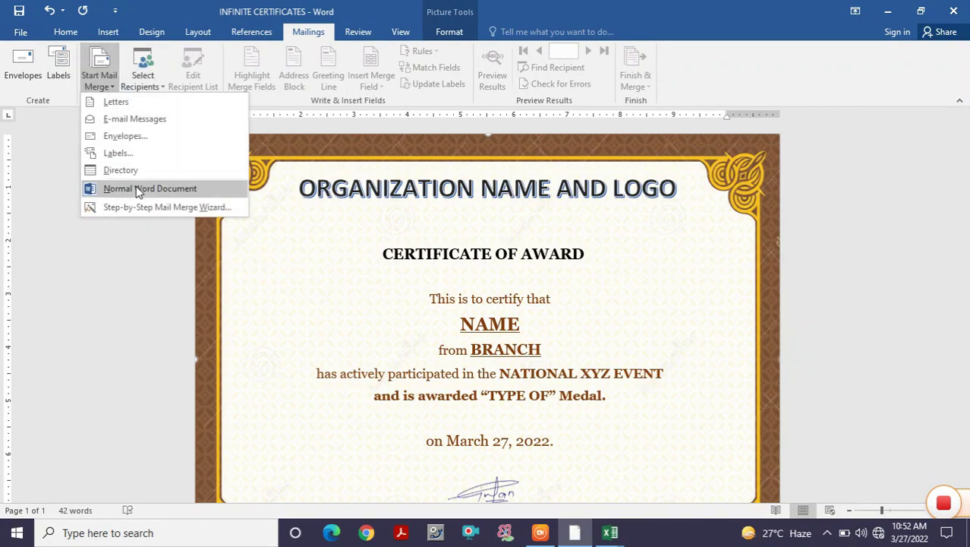
pyautogui.click(278, 273)
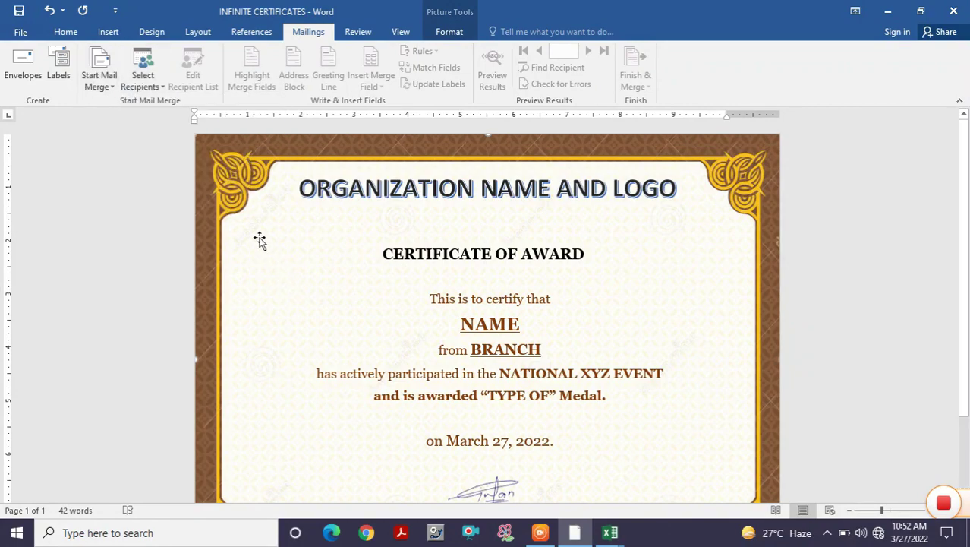
pyautogui.click(145, 90)
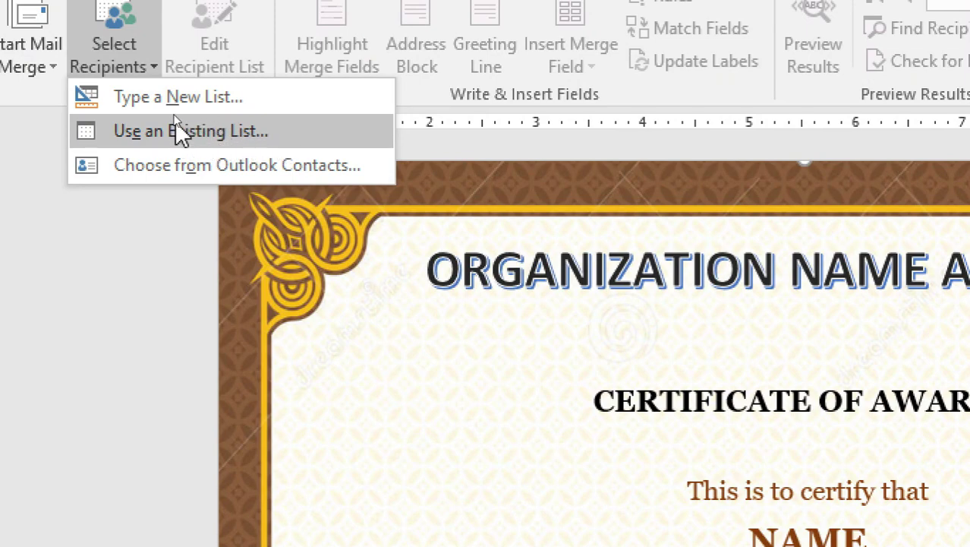
# - Choose Use an Existing List and select the LIST OF PARTICIPANTS workbook on the Desktop
pyautogui.click(174, 129)
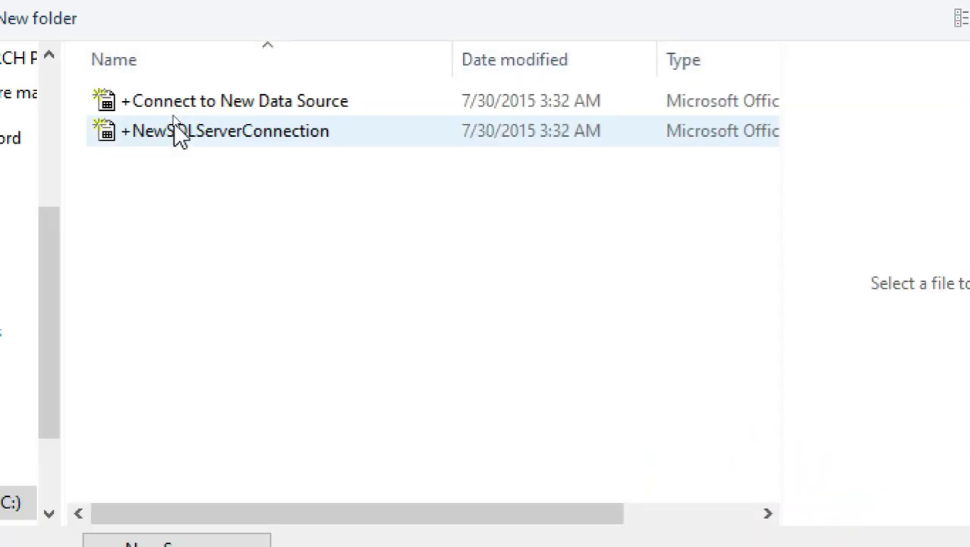
pyautogui.moveTo(225, 130)
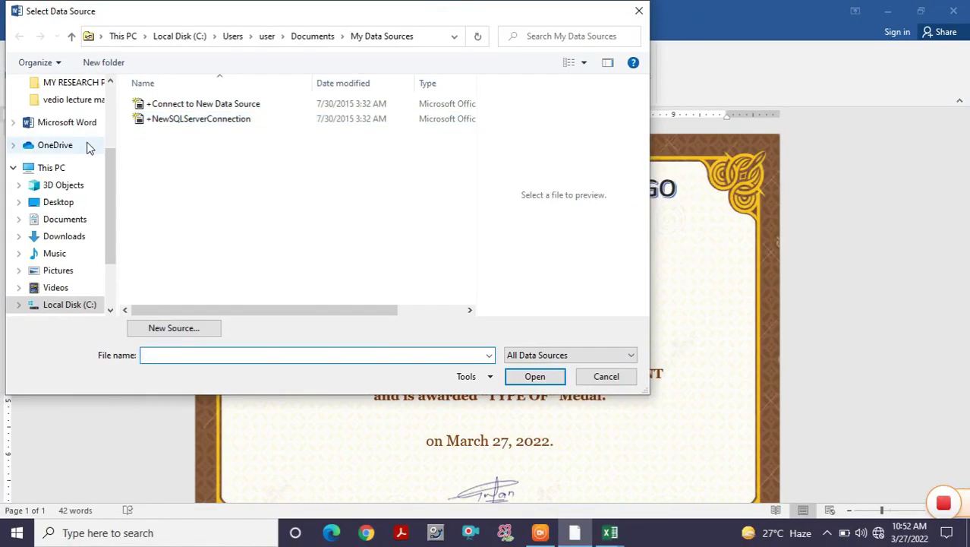
pyautogui.scroll(3, 87, 147)
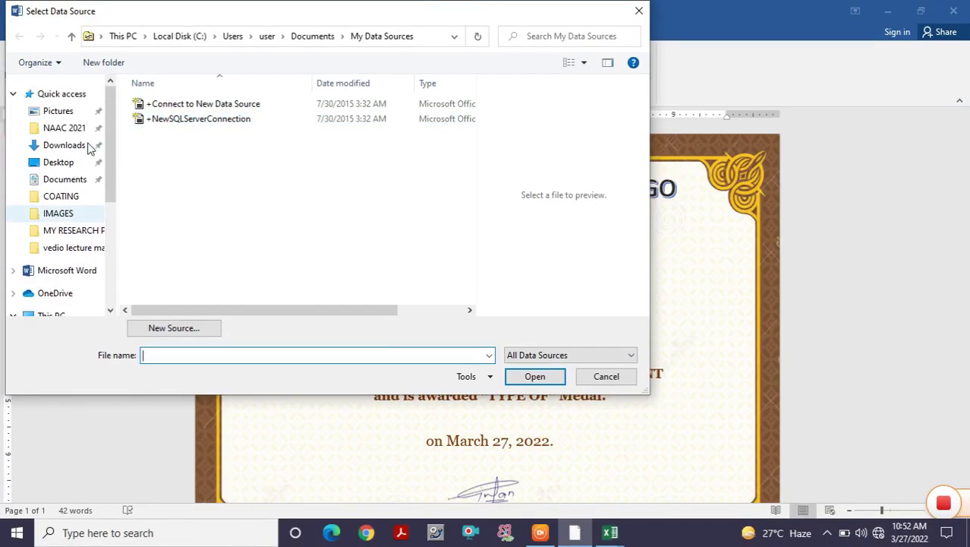
pyautogui.click(69, 164)
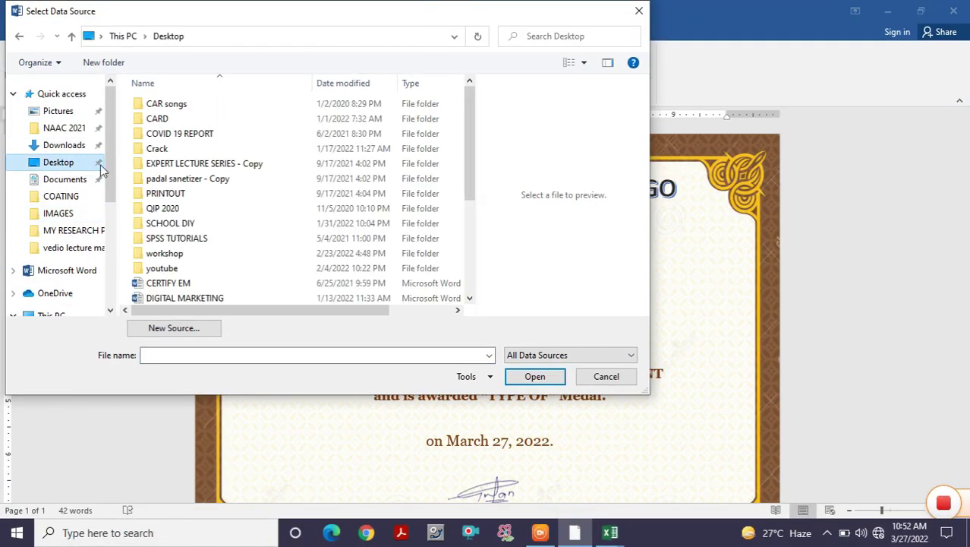
pyautogui.scroll(-2, 204, 253)
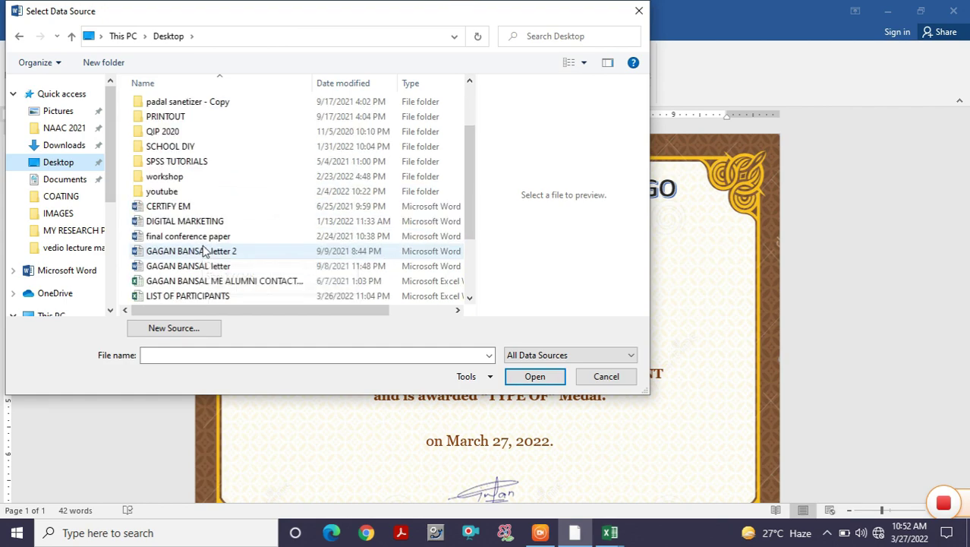
pyautogui.scroll(-1, 203, 253)
pyautogui.click(188, 251)
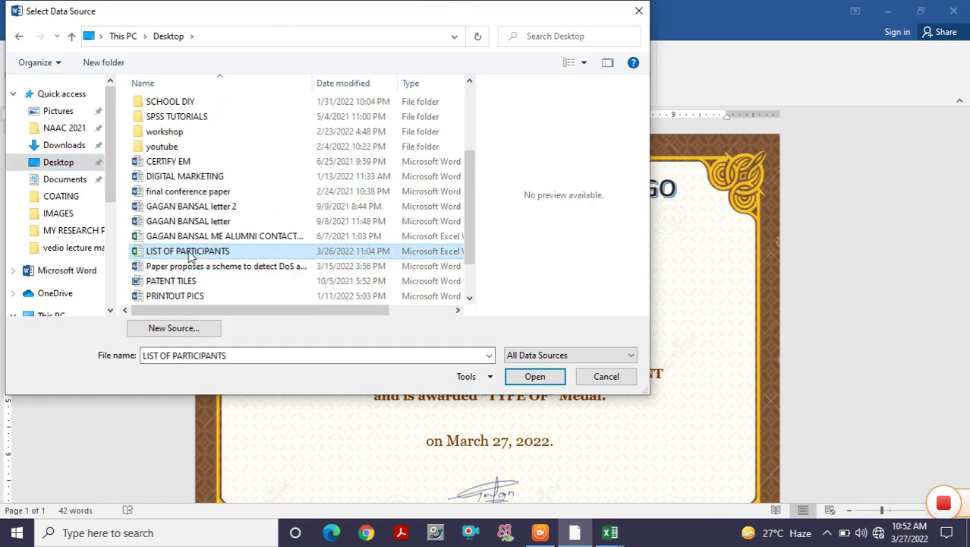
# - Open the workbook as data and confirm the Form Responses 1$ sheet, first row as headers
pyautogui.click(523, 375)
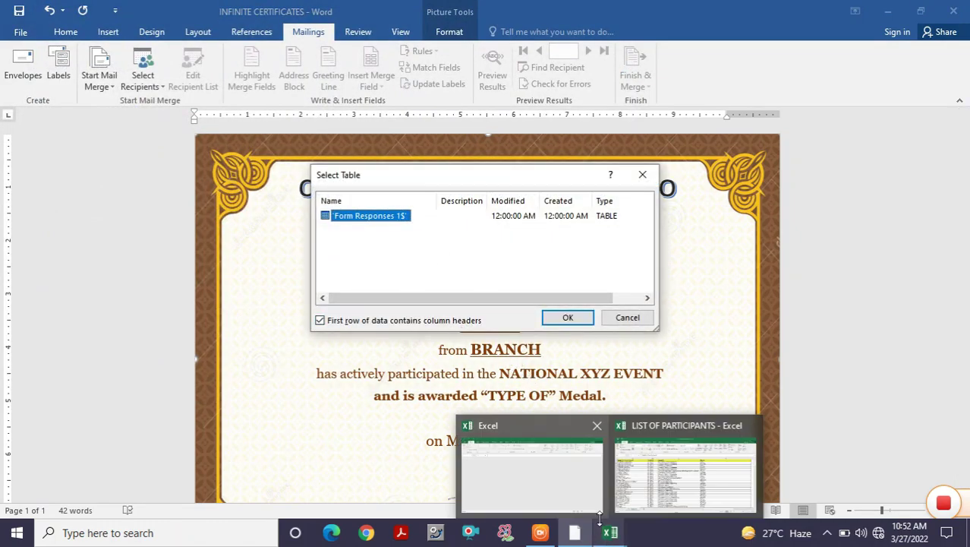
pyautogui.click(627, 472)
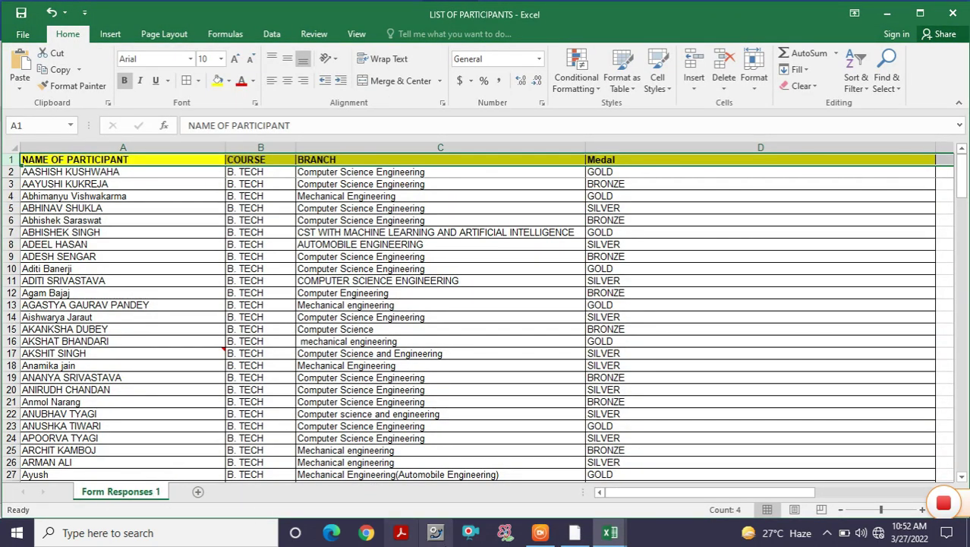
pyautogui.click(575, 532)
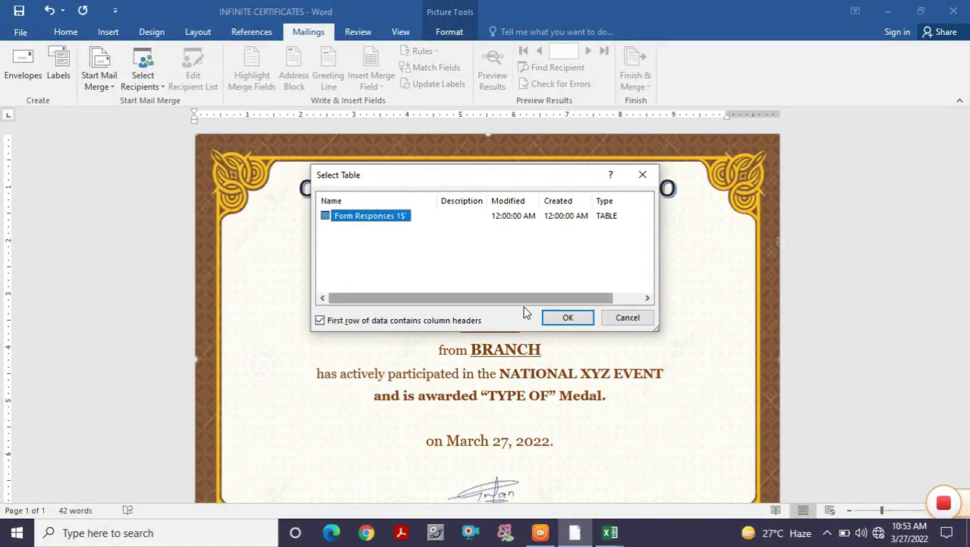
pyautogui.click(562, 319)
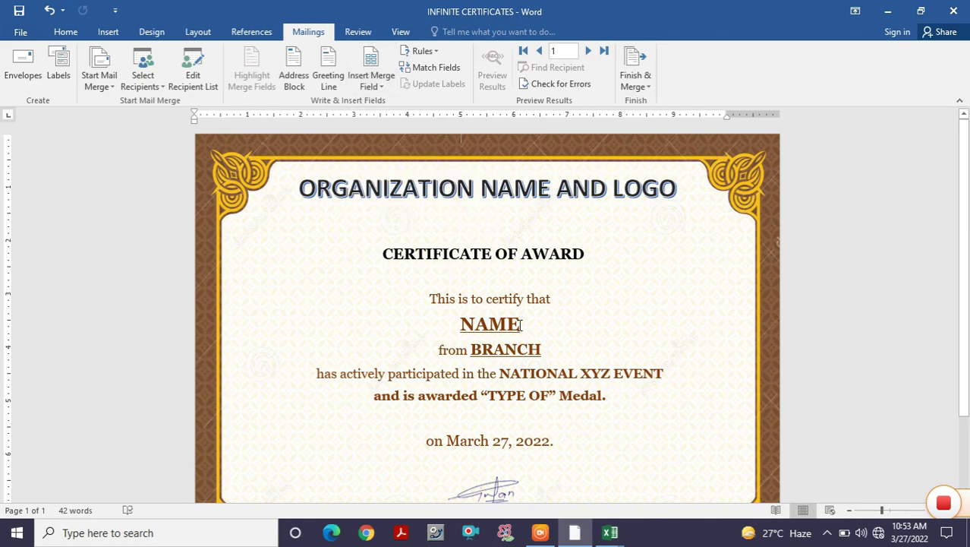
# - Replace the word NAME with the «NAME_OF_PARTICIPANT» merge field
pyautogui.moveTo(520, 324); pyautogui.dragTo(459, 324)
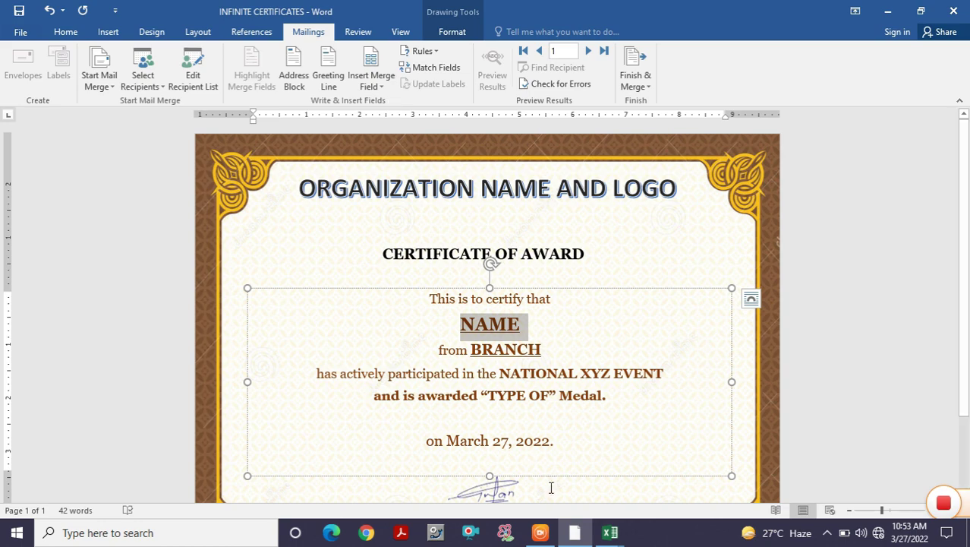
pyautogui.moveTo(610, 532)
pyautogui.click(683, 486)
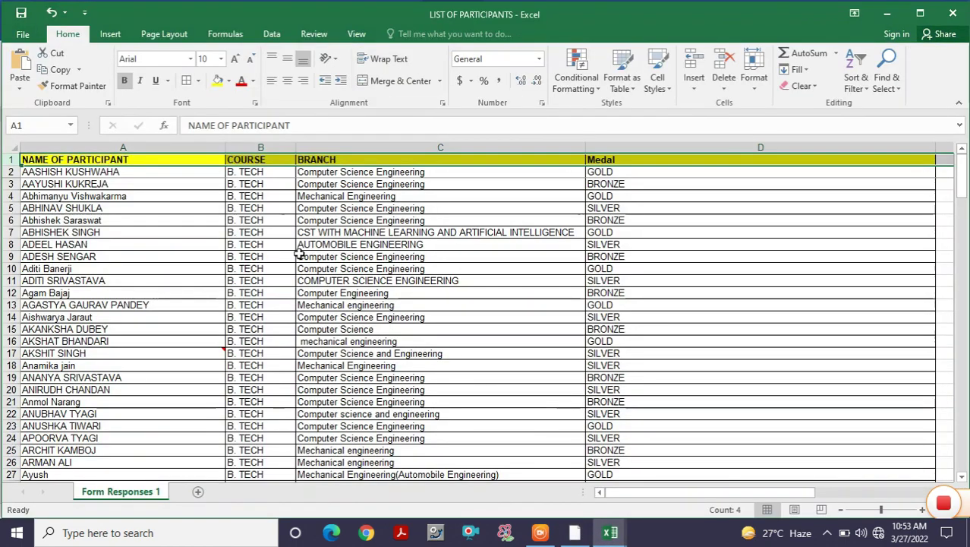
pyautogui.click(575, 533)
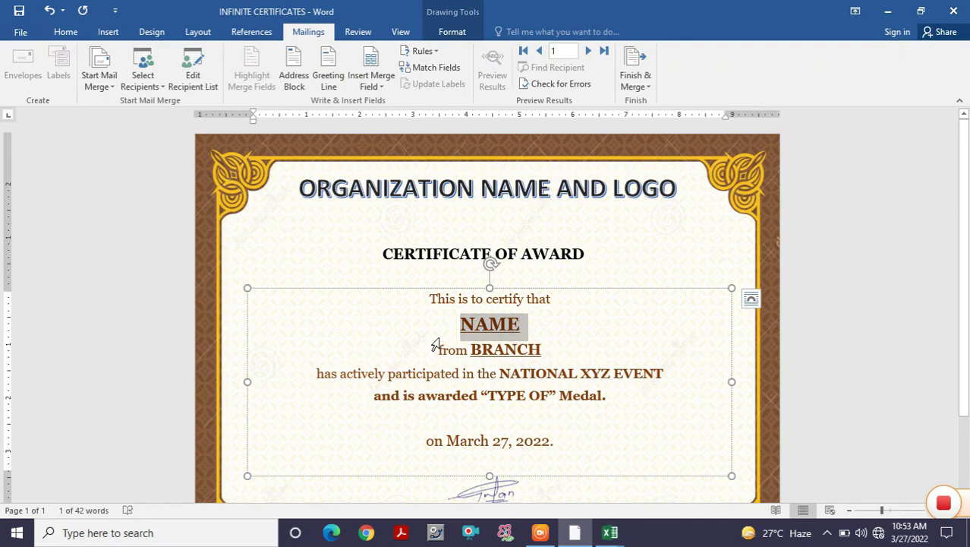
pyautogui.click(373, 87)
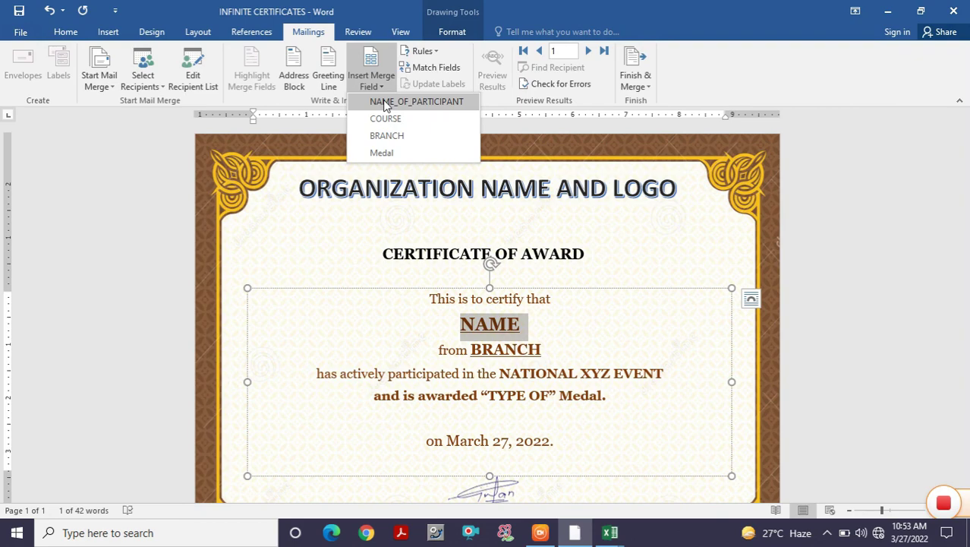
pyautogui.click(385, 102)
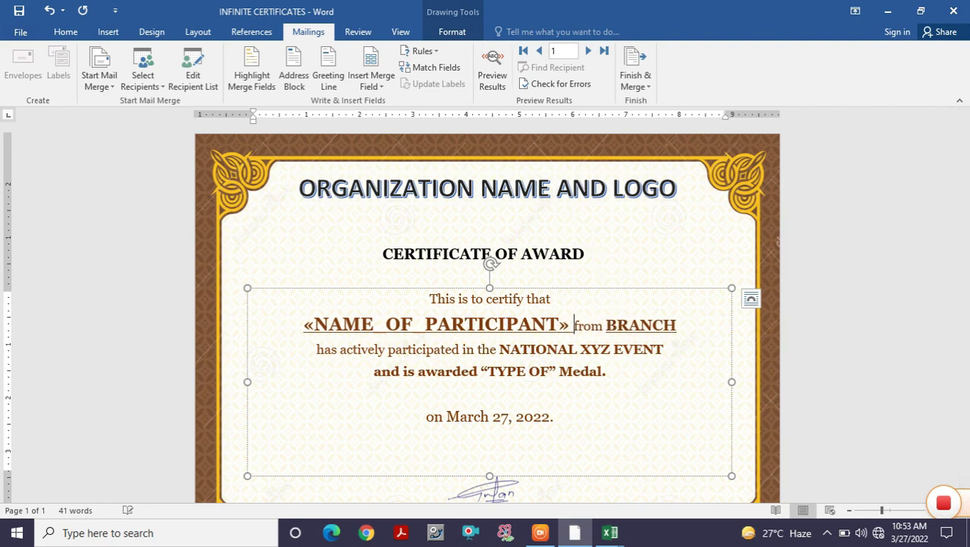
# - Replace the BRANCH and TYPE OF placeholders with the «BRANCH» and «Medal» merge fields
pyautogui.moveTo(607, 325); pyautogui.dragTo(677, 326)
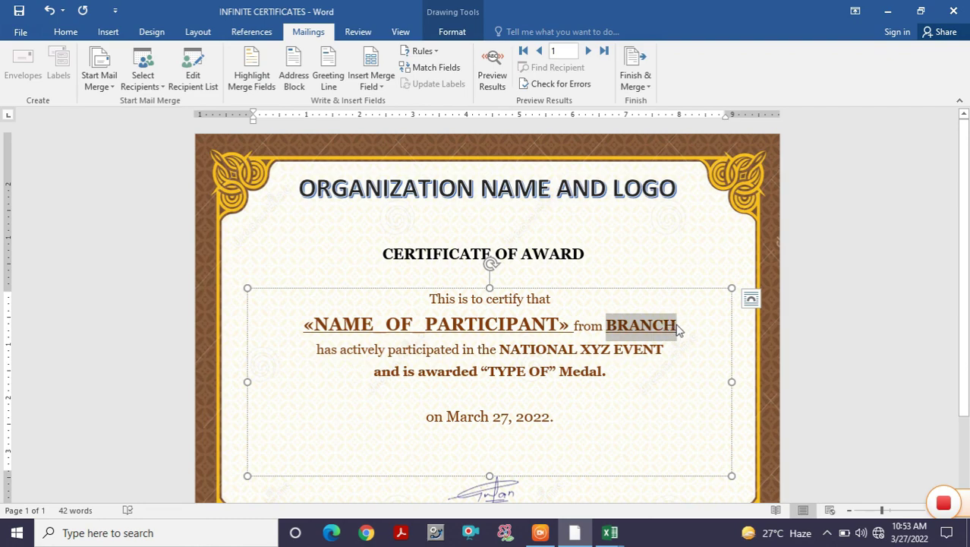
pyautogui.click(369, 87)
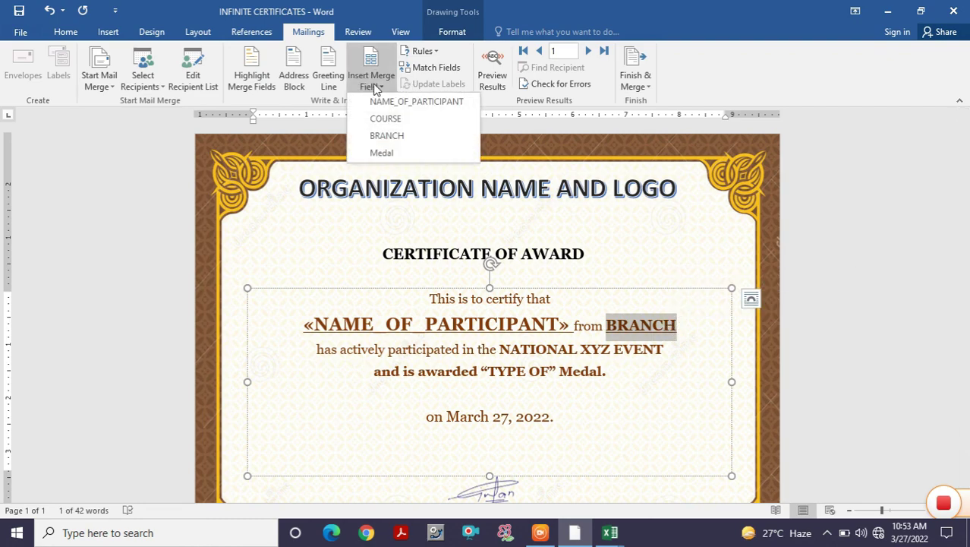
pyautogui.click(403, 136)
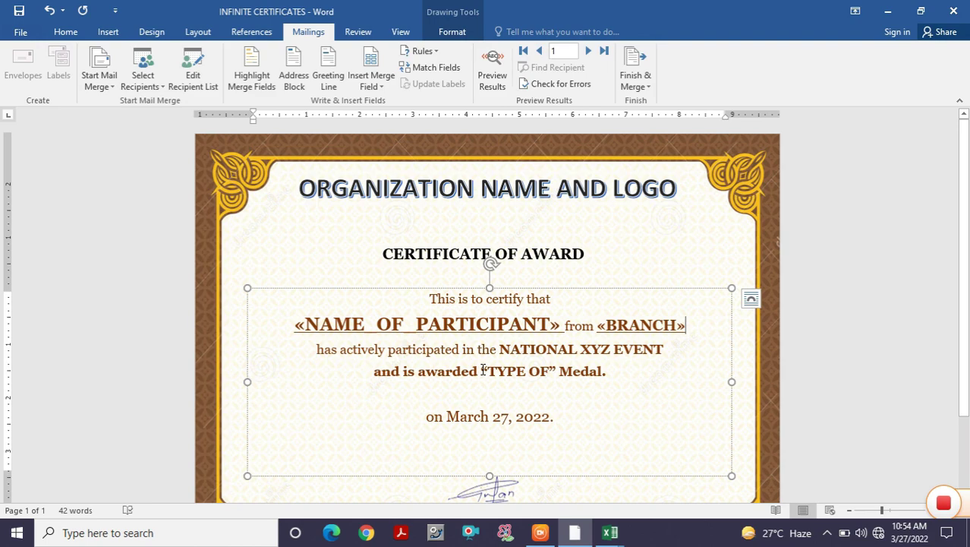
pyautogui.moveTo(483, 370); pyautogui.dragTo(557, 374)
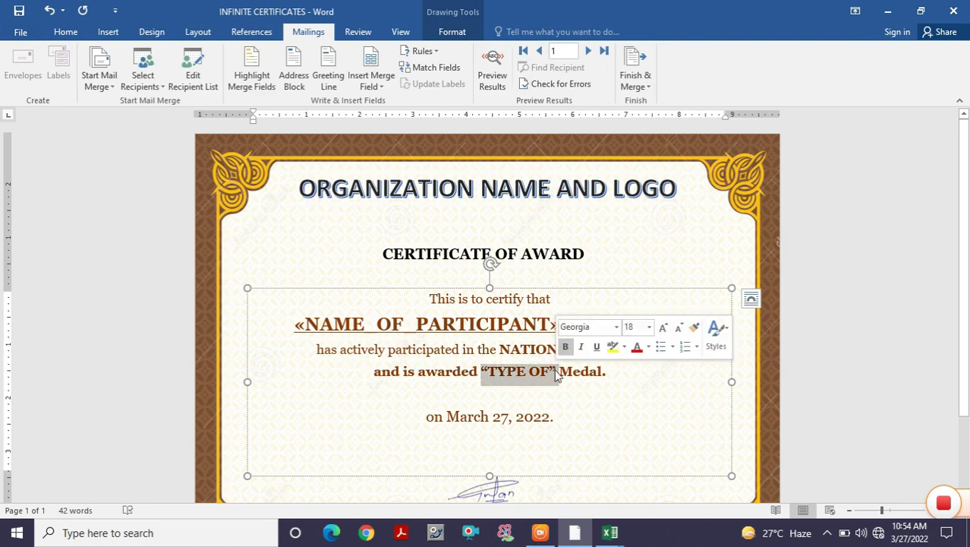
pyautogui.click(369, 83)
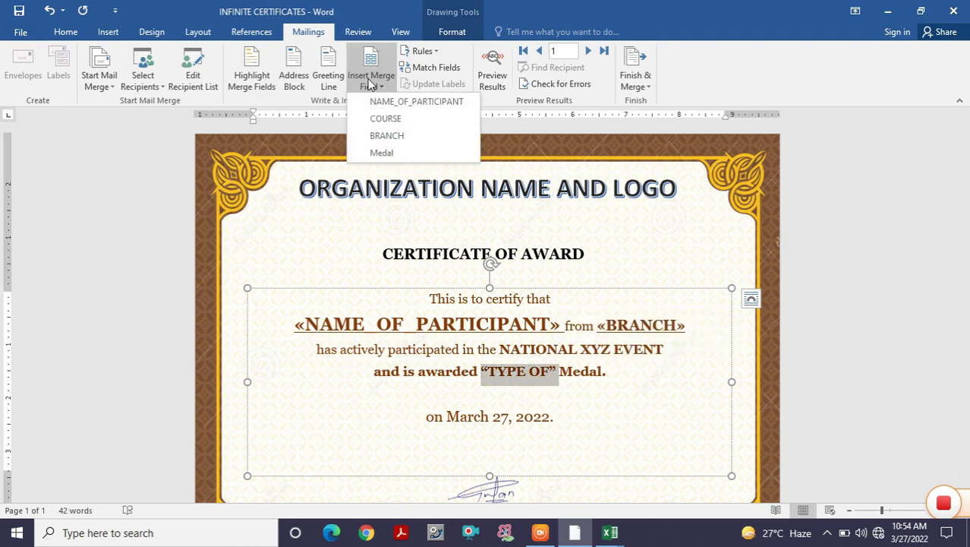
pyautogui.click(389, 154)
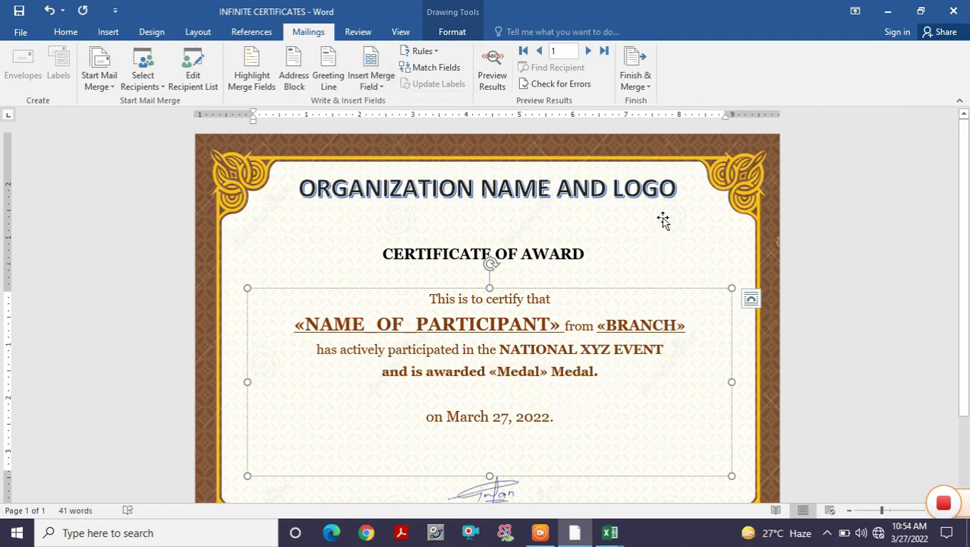
# - Preview the certificate with the first participant's data and compare it to the Excel list
pyautogui.click(494, 76)
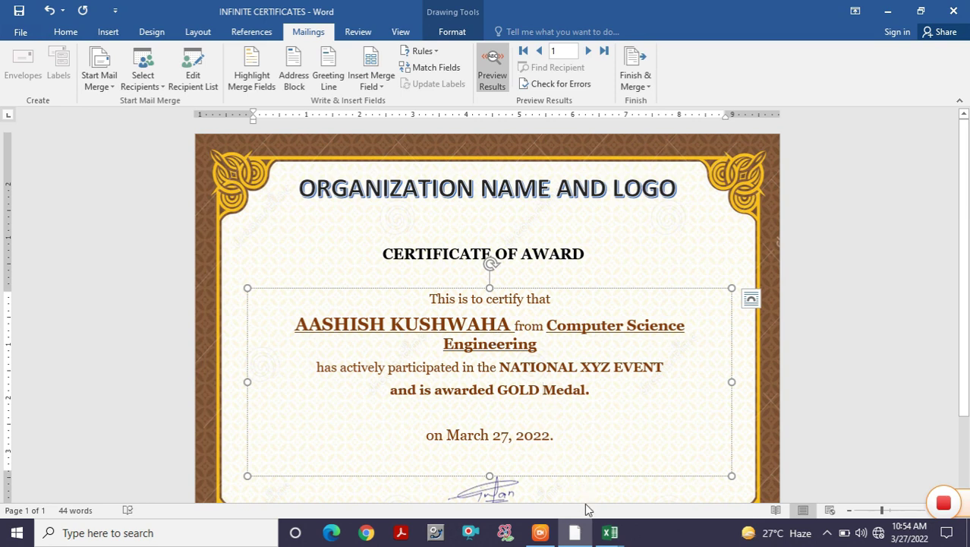
pyautogui.click(611, 466)
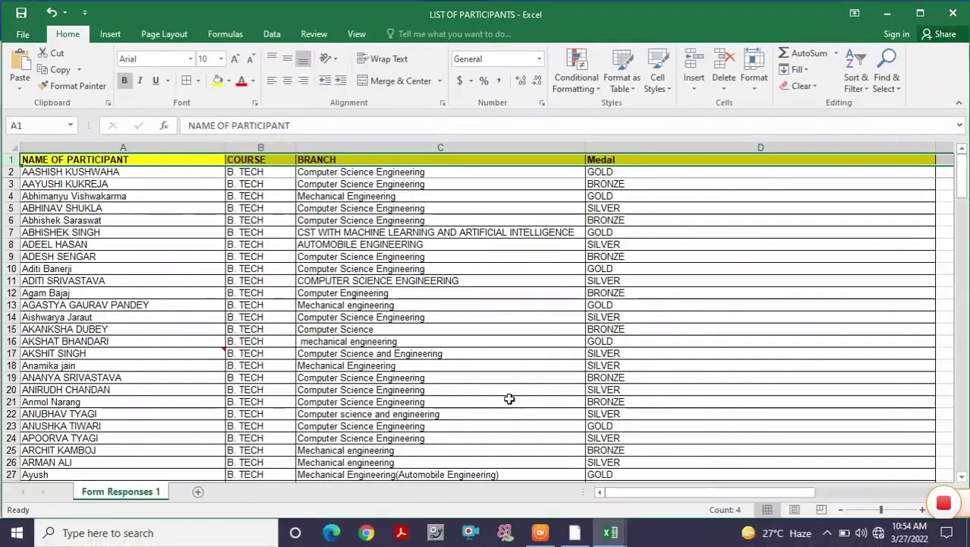
# - Break the certificate text so 'from' and the Computer Science Engineering branch sit on separate lines
pyautogui.click(575, 534)
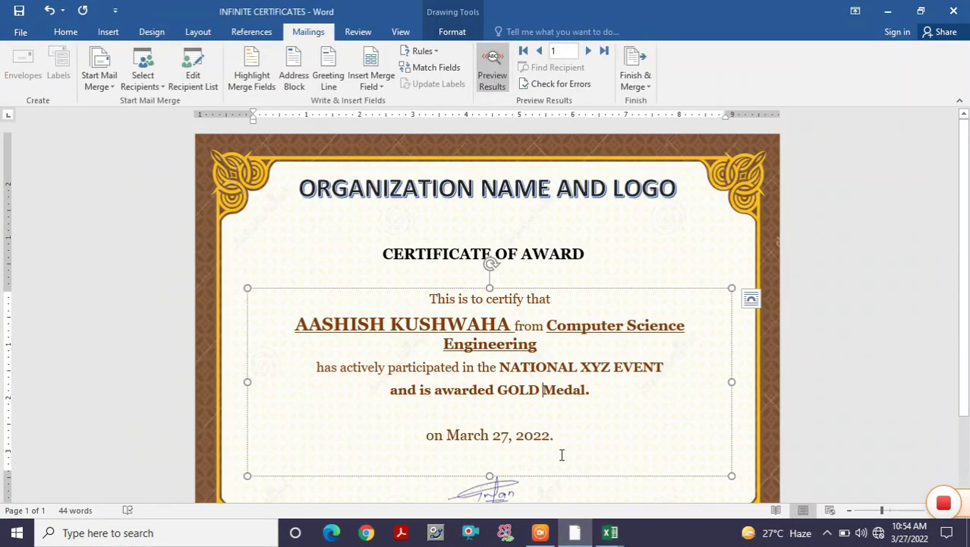
pyautogui.click(548, 380)
pyautogui.press('Return')
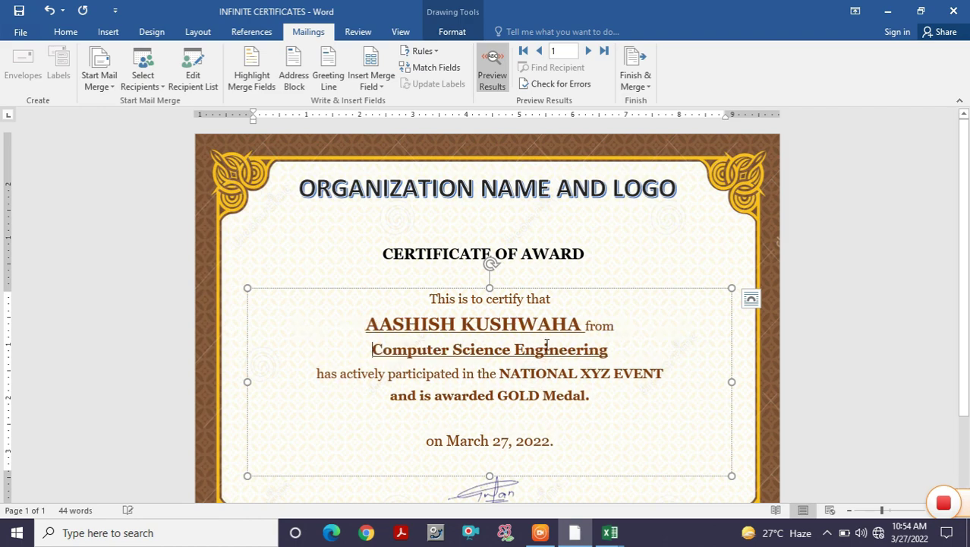
pyautogui.click(585, 326)
pyautogui.press('Return')
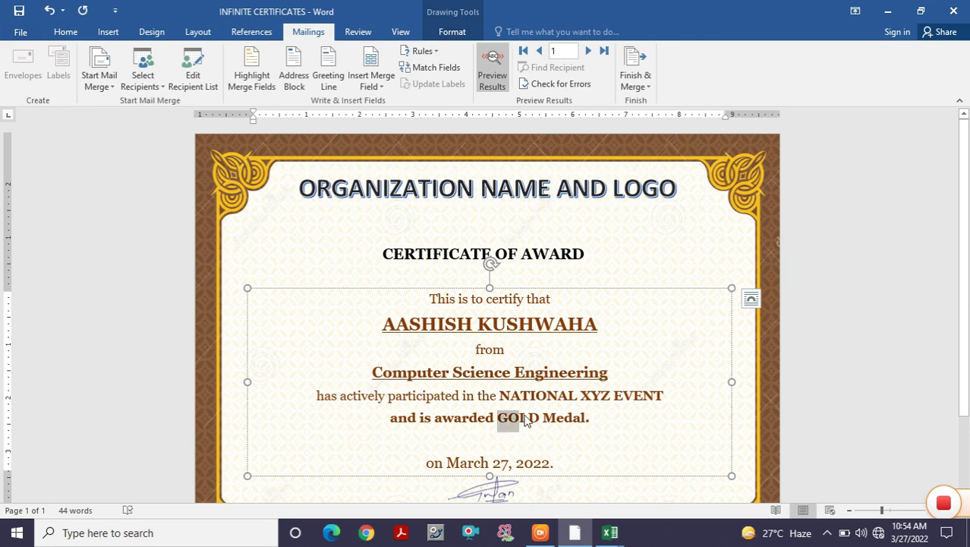
pyautogui.moveTo(497, 422); pyautogui.dragTo(540, 422)
pyautogui.click(619, 536)
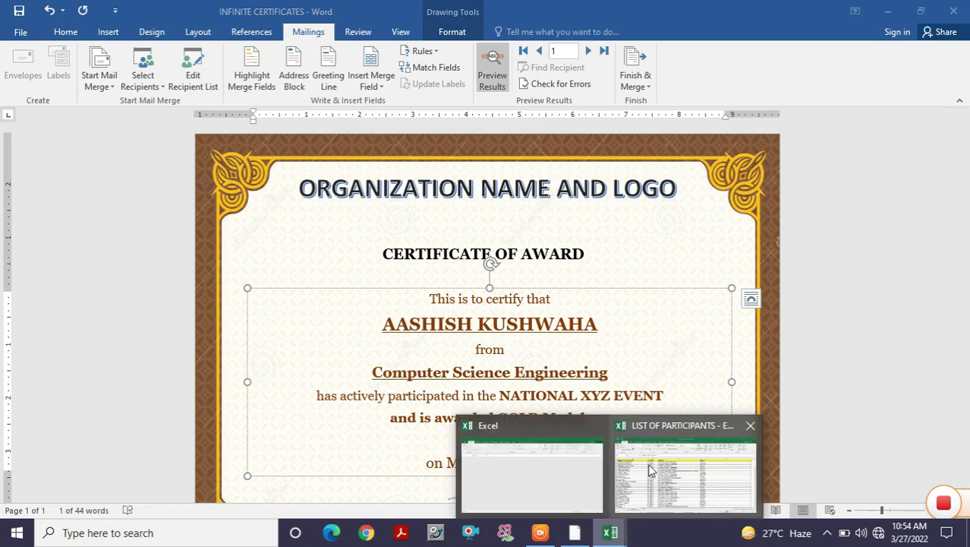
# - Review the Excel participant list, then advance the Word merge preview to record 2
pyautogui.click(624, 486)
pyautogui.scroll(-4, 135, 266)
pyautogui.scroll(-8, 137, 272)
pyautogui.scroll(-8, 137, 272)
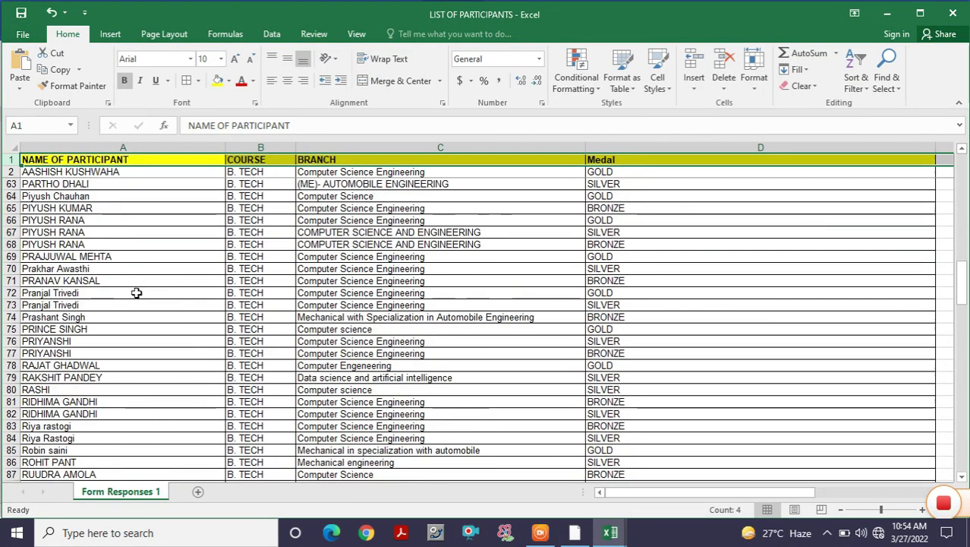
pyautogui.scroll(-7, 136, 296)
pyautogui.scroll(-7, 106, 342)
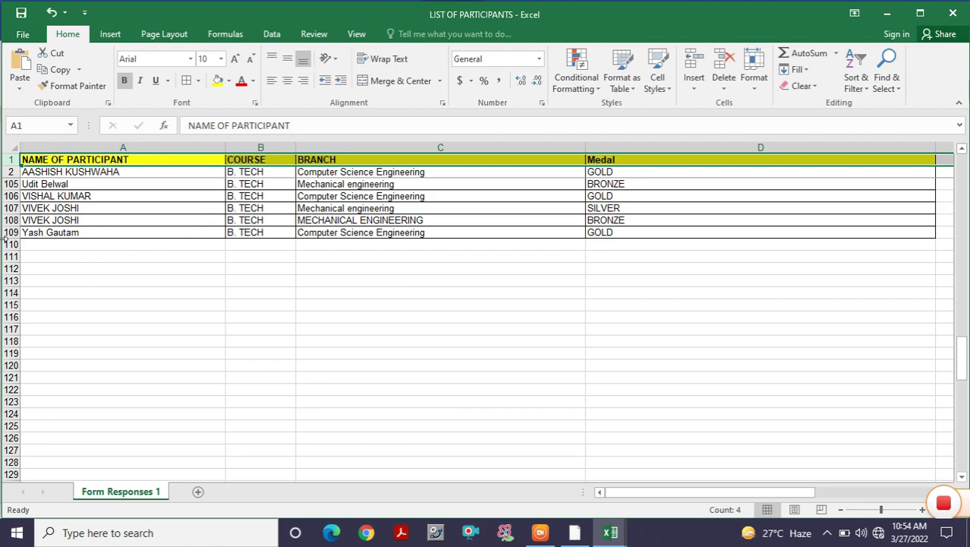
pyautogui.scroll(3, 76, 278)
pyautogui.scroll(5, 76, 278)
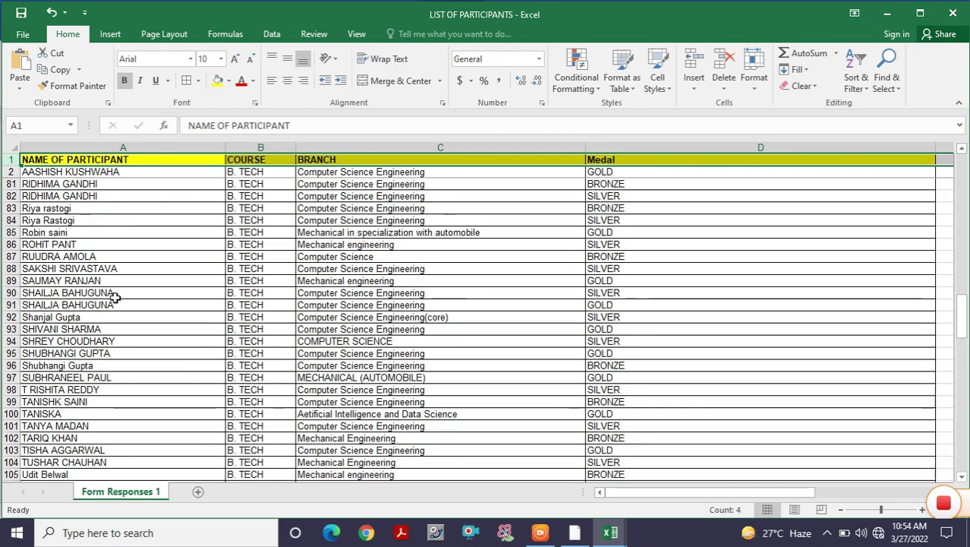
pyautogui.scroll(4, 76, 303)
pyautogui.click(575, 532)
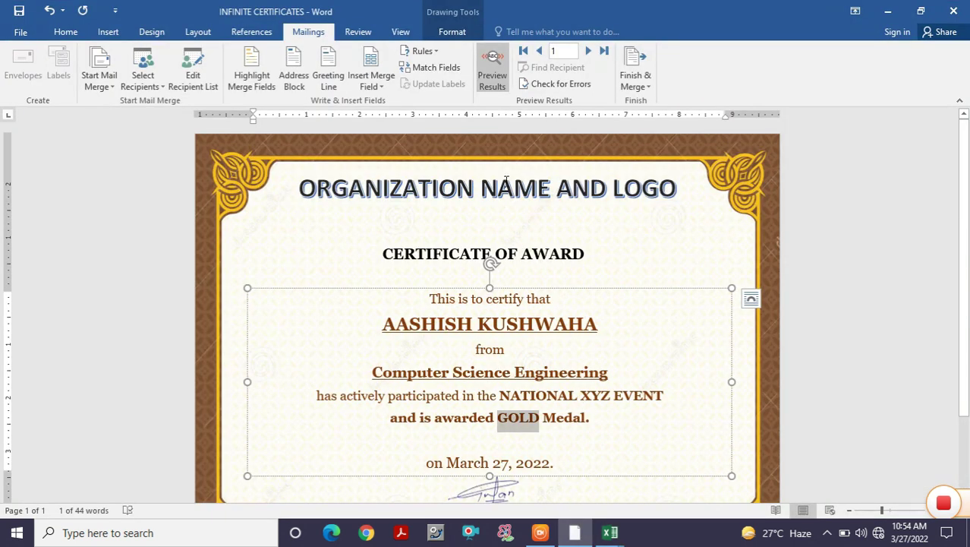
pyautogui.click(590, 51)
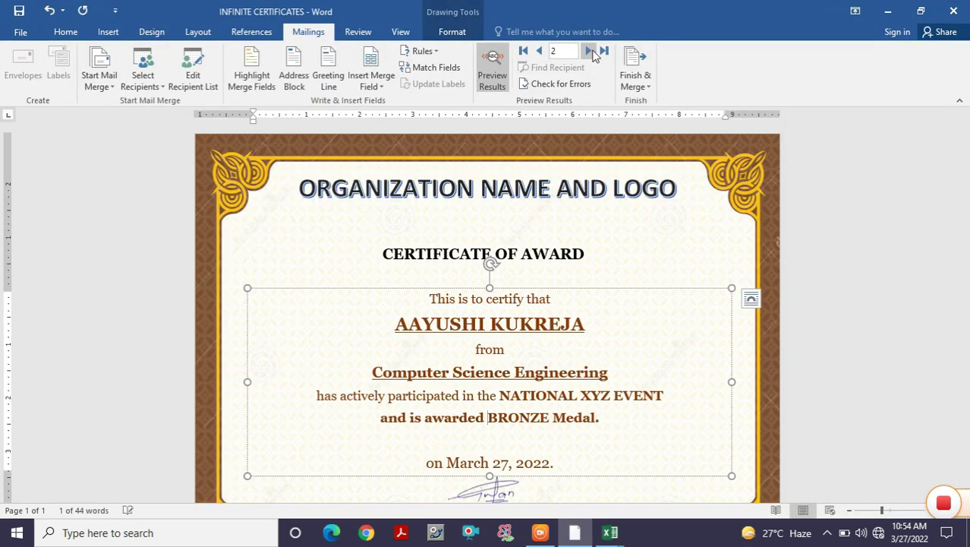
# - Check record 2 against its spreadsheet row, then select the participant's name on the certificate
pyautogui.click(607, 535)
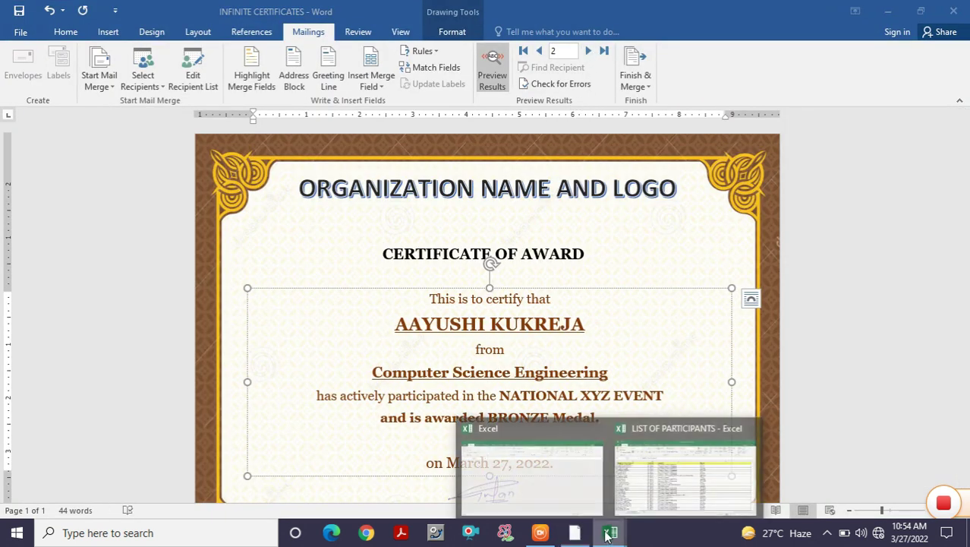
pyautogui.click(683, 471)
pyautogui.scroll(4, 137, 256)
pyautogui.scroll(4, 66, 226)
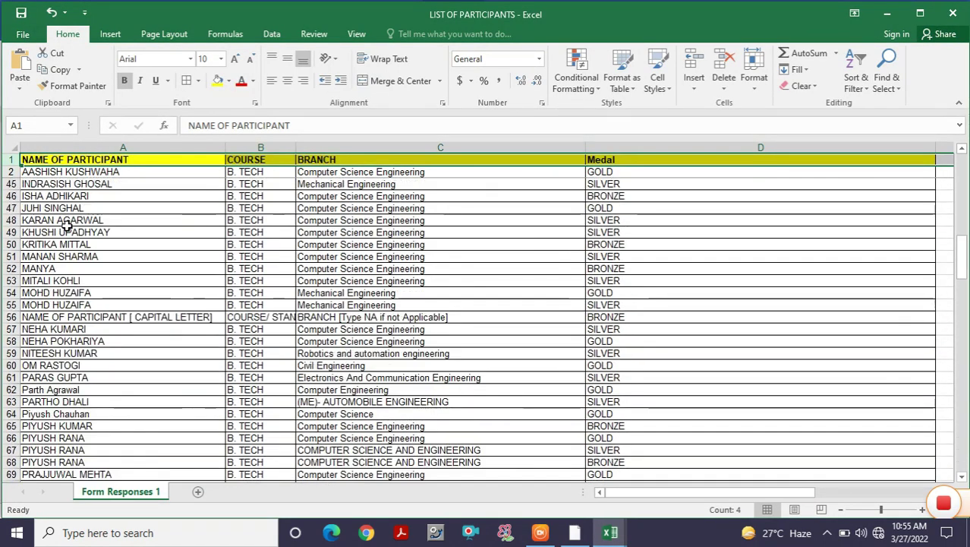
pyautogui.scroll(5, 67, 225)
pyautogui.scroll(9, 73, 205)
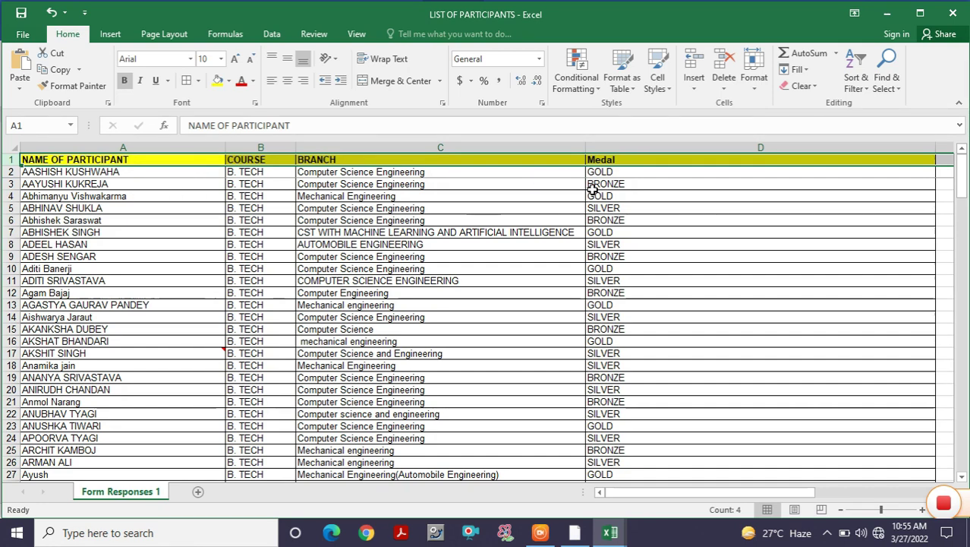
pyautogui.click(574, 532)
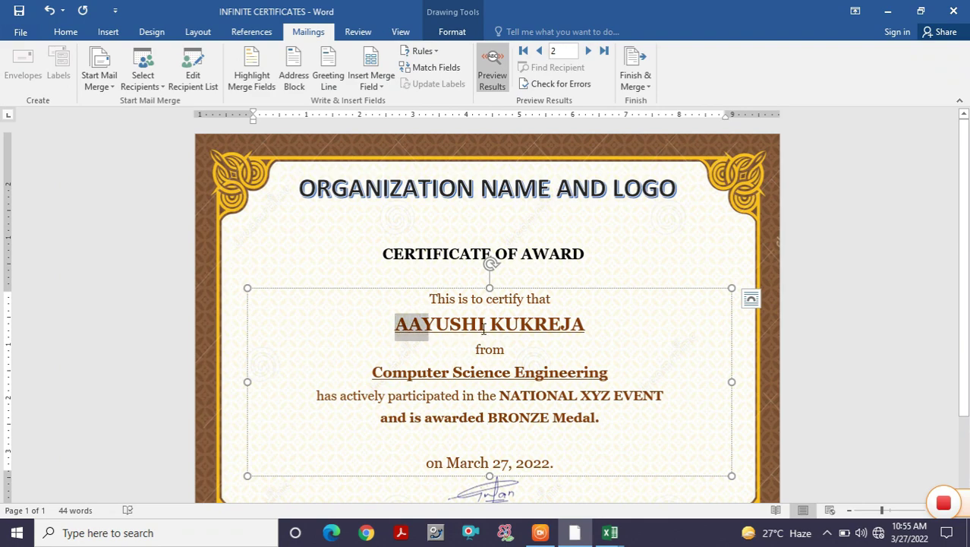
pyautogui.moveTo(397, 328); pyautogui.dragTo(596, 325)
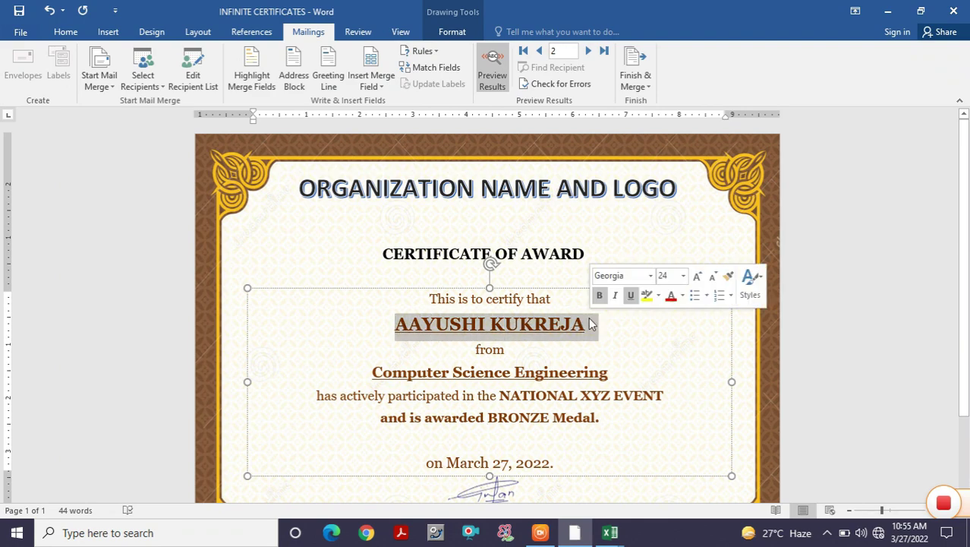
# - Apply blue font colour to the name, Computer Science Engineering branch and BRONZE medal value
pyautogui.click(66, 31)
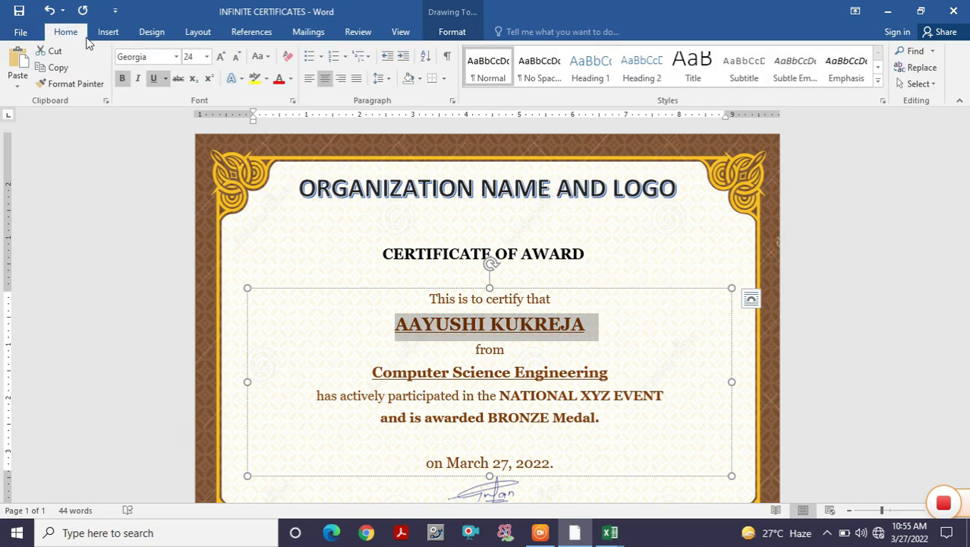
pyautogui.click(290, 79)
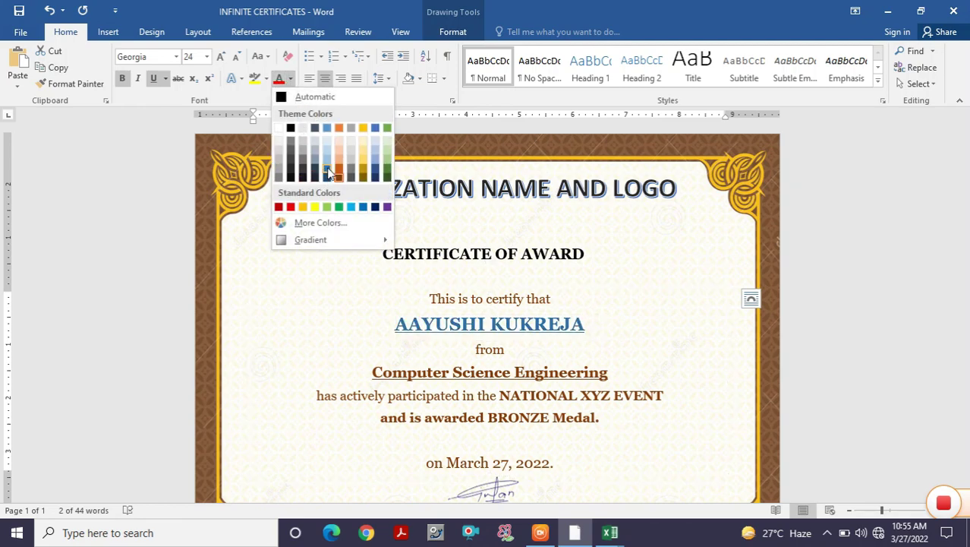
pyautogui.click(330, 171)
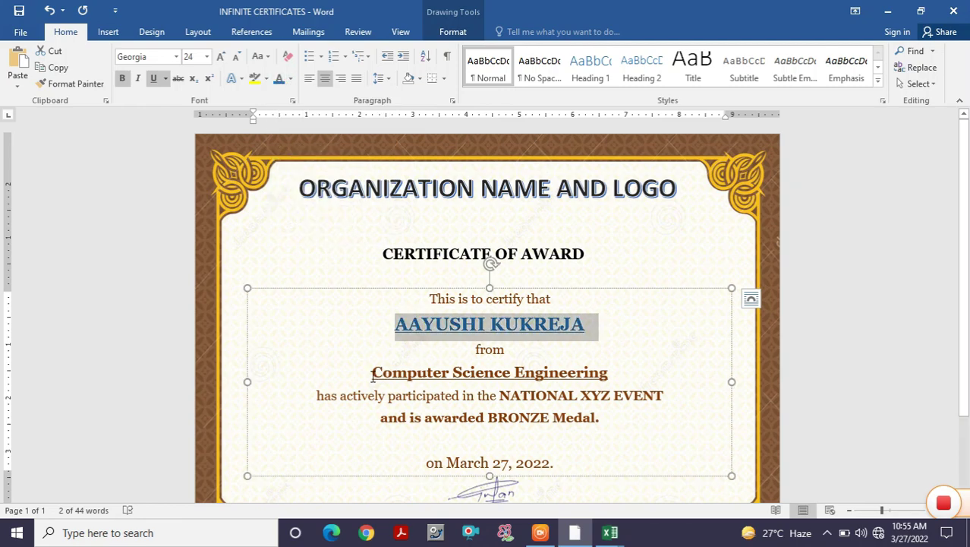
pyautogui.moveTo(372, 375); pyautogui.dragTo(615, 375)
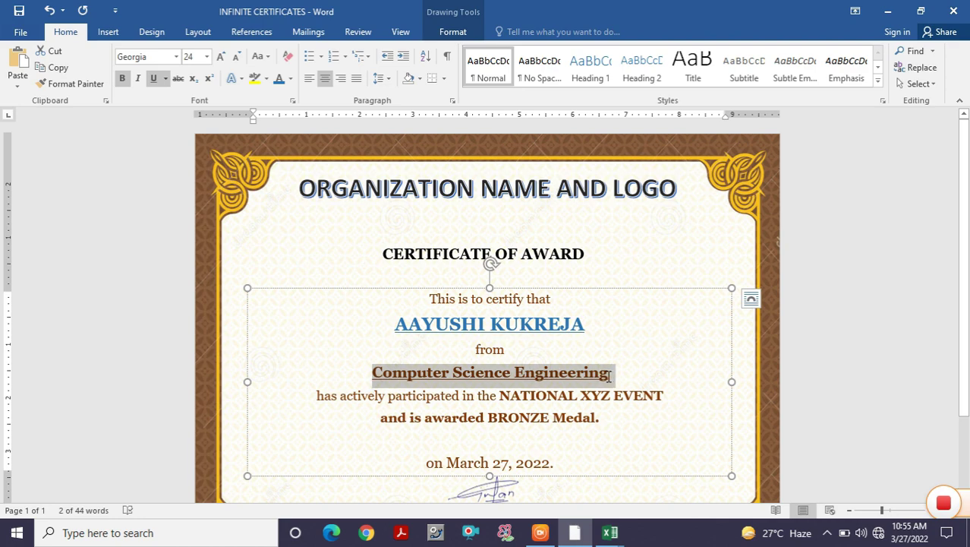
pyautogui.click(280, 81)
pyautogui.moveTo(495, 416); pyautogui.dragTo(550, 416)
pyautogui.click(280, 81)
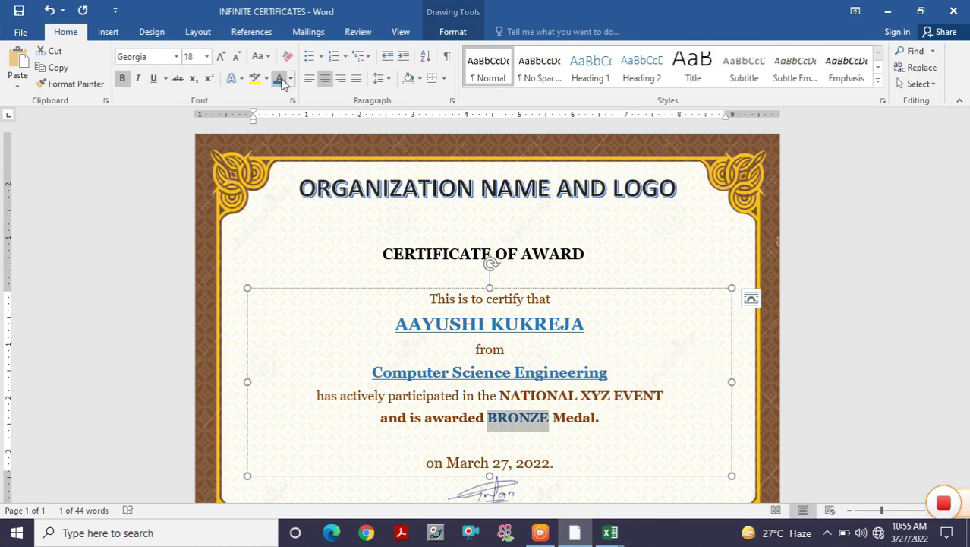
pyautogui.scroll(-1, 548, 319)
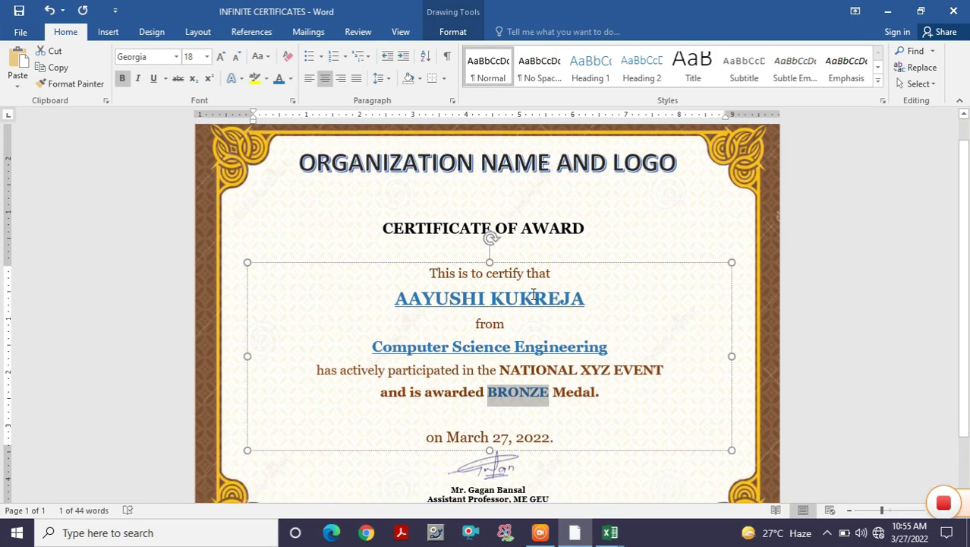
# - Use Next Record on the Mailings tab to move through records 6 and 10 to record 18
pyautogui.click(761, 228)
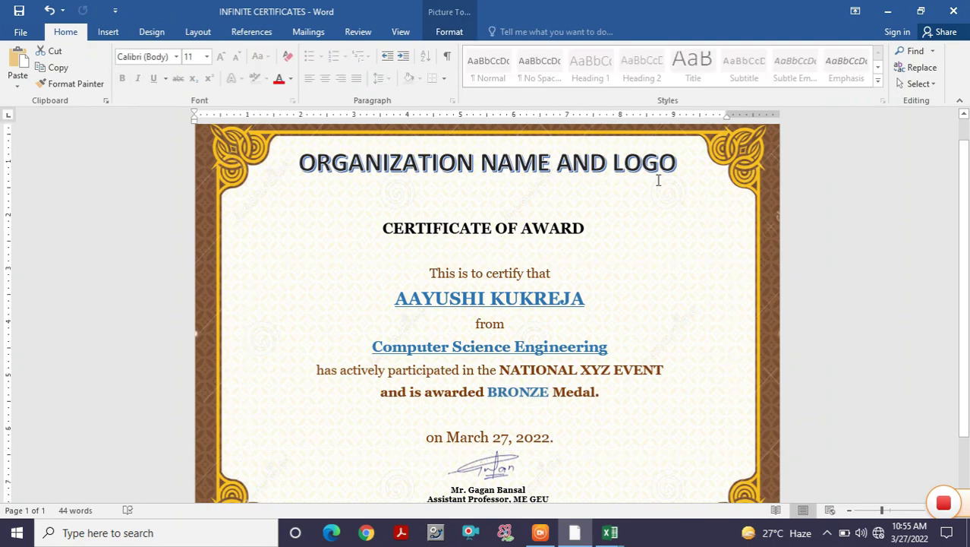
pyautogui.click(309, 32)
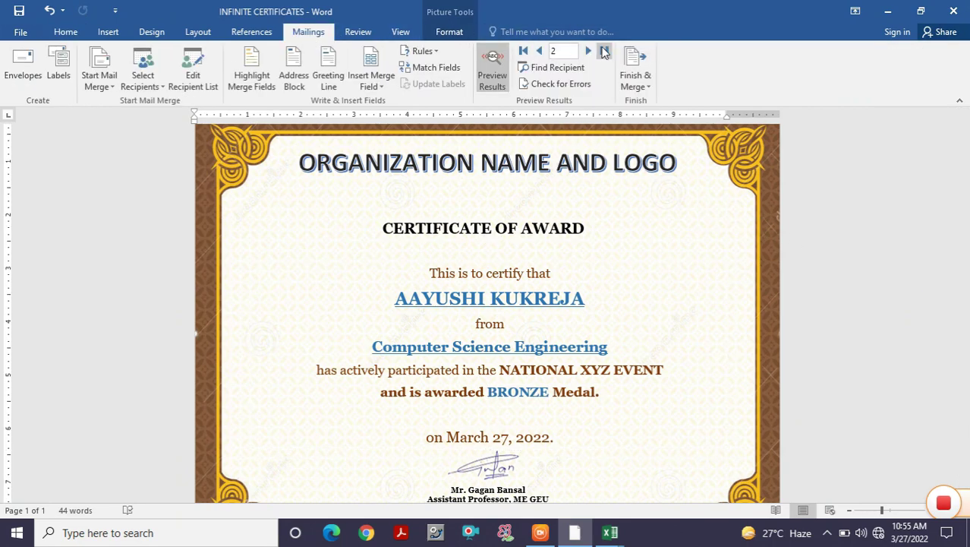
pyautogui.click(589, 51)
pyautogui.click(588, 51)
pyautogui.click(589, 51)
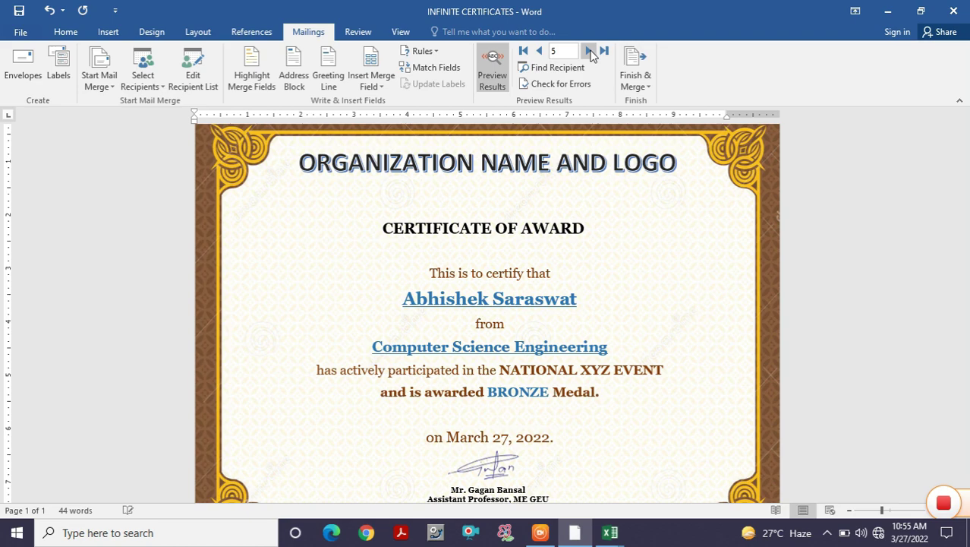
pyautogui.click(589, 50)
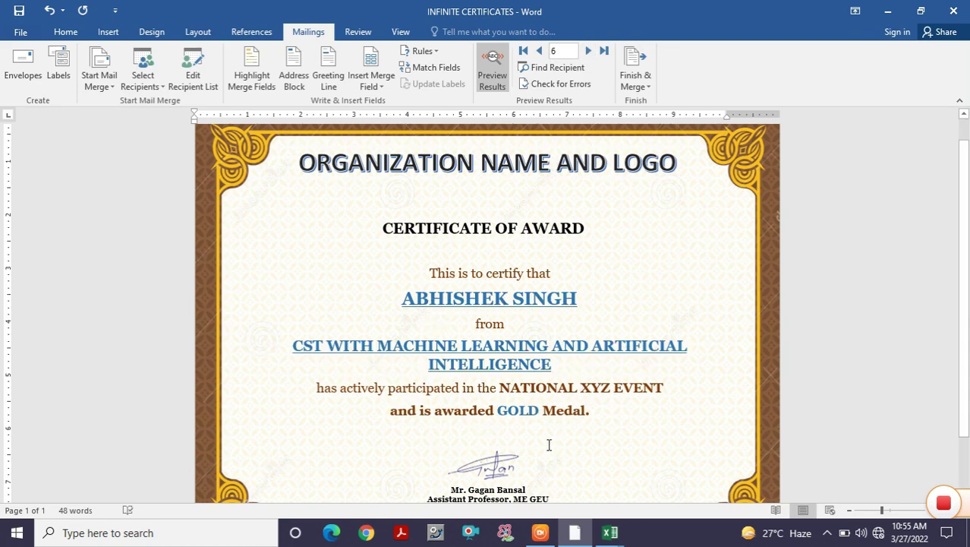
pyautogui.scroll(-1, 537, 354)
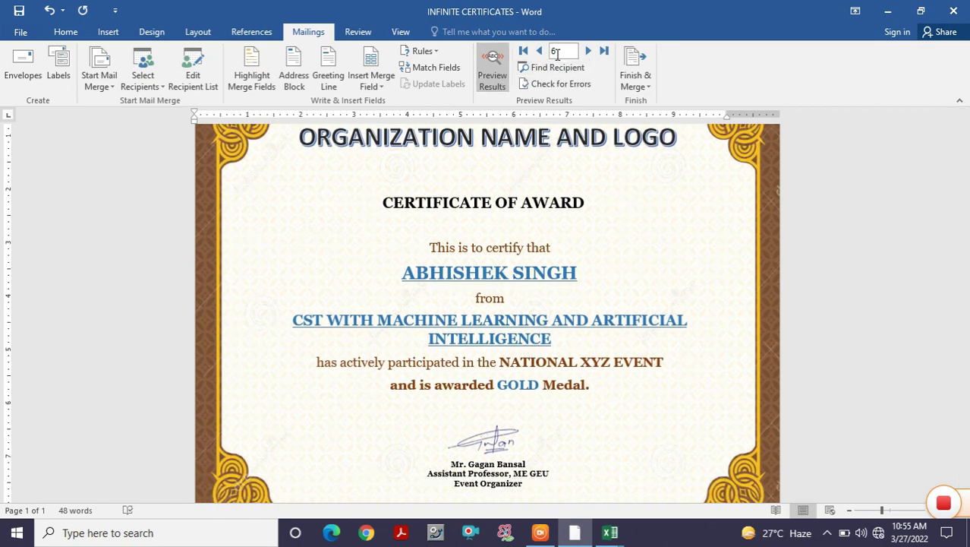
pyautogui.click(589, 50)
pyautogui.click(589, 51)
pyautogui.click(588, 50)
pyautogui.click(589, 51)
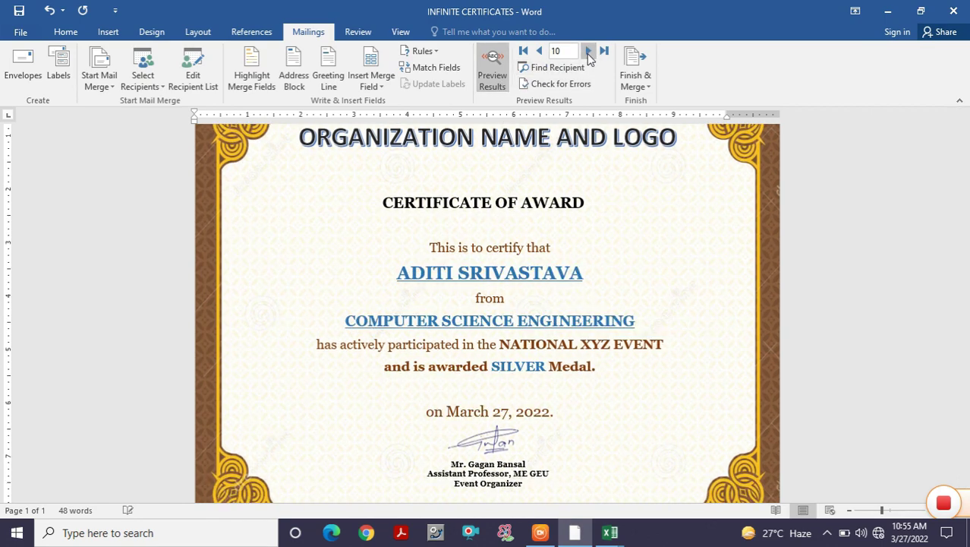
pyautogui.click(588, 51)
pyautogui.click(588, 51)
pyautogui.click(588, 51)
pyautogui.click(588, 51)
pyautogui.click(589, 51)
pyautogui.click(588, 51)
pyautogui.click(588, 51)
pyautogui.click(588, 51)
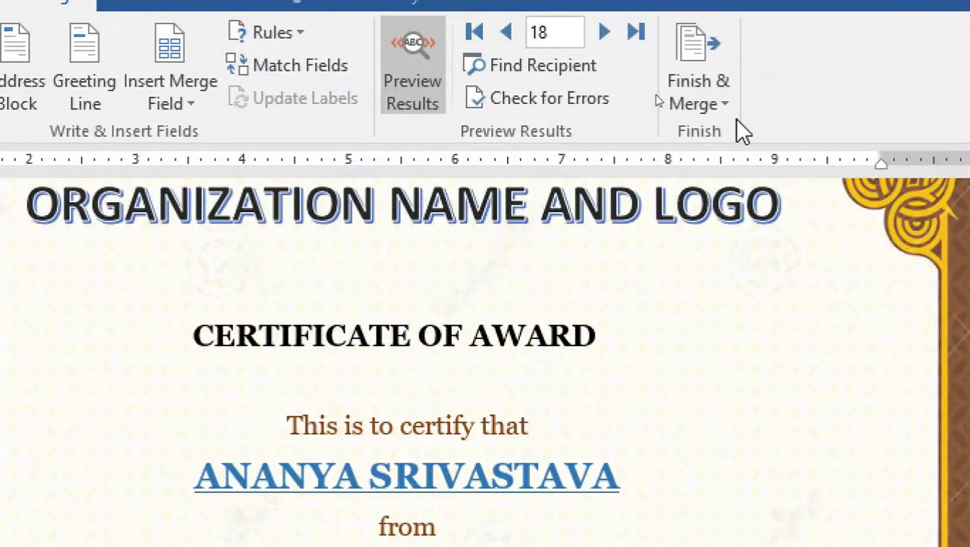
# - Merge all records to the printer using Finish & Merge > Print Documents
pyautogui.click(632, 82)
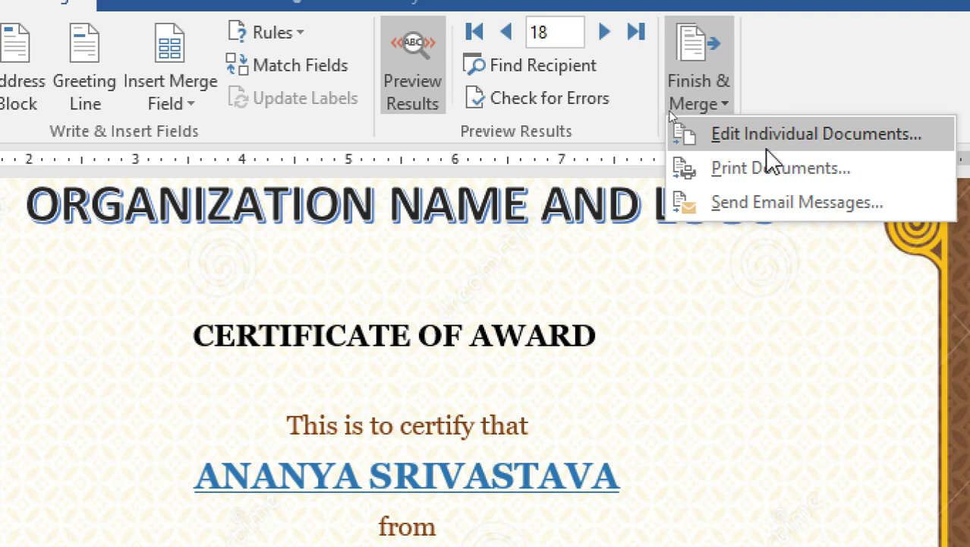
pyautogui.click(763, 168)
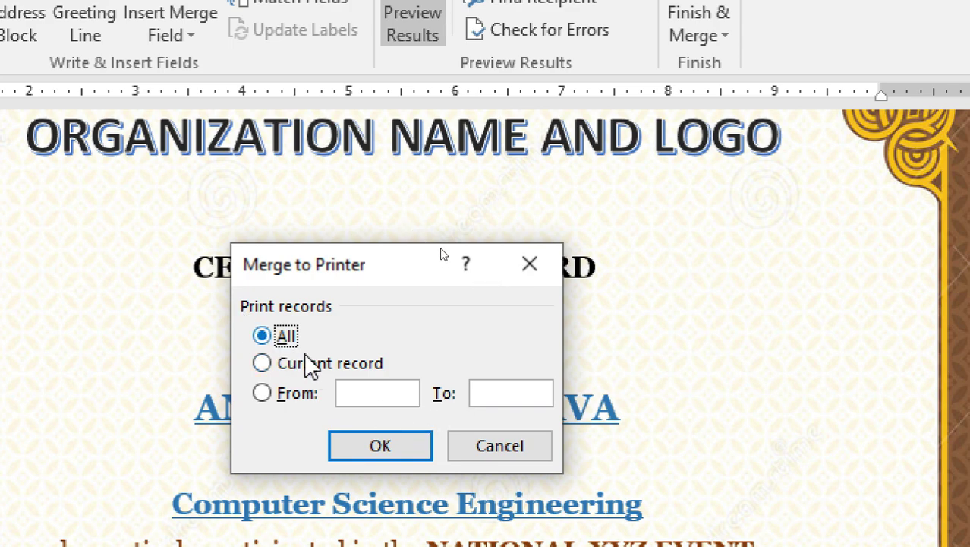
pyautogui.click(407, 456)
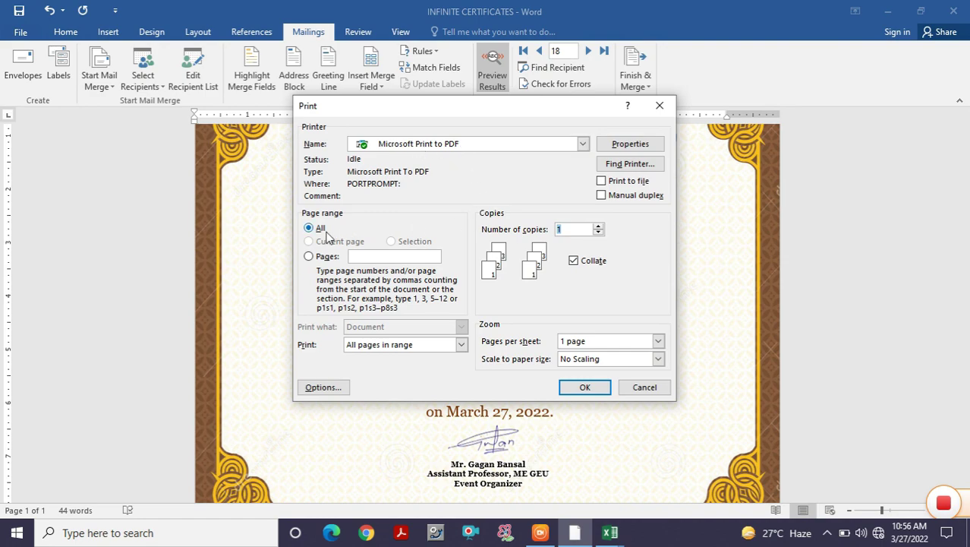
# - Print the merged certificates with Microsoft Print to PDF as 'certificates all' on the Desktop
pyautogui.click(579, 388)
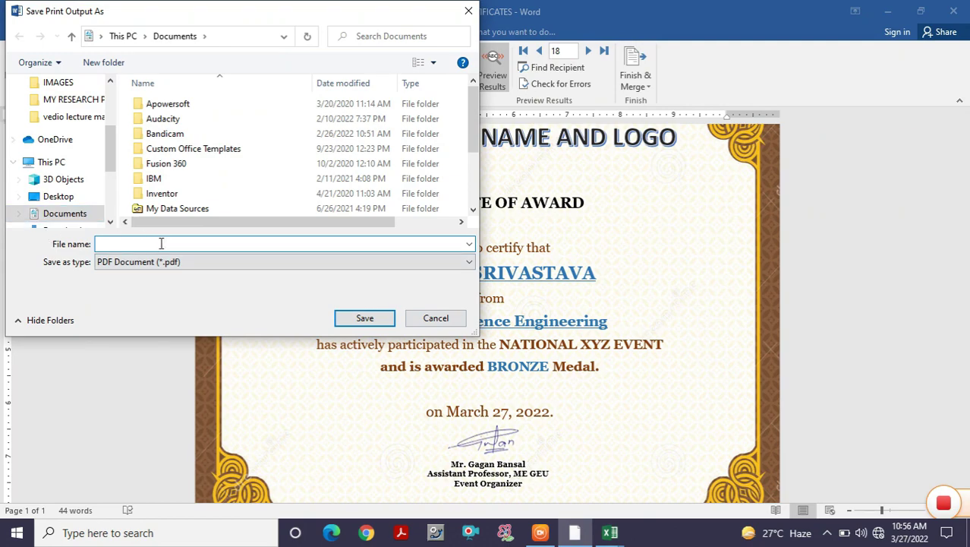
pyautogui.write('certificates')
pyautogui.scroll(1, 59, 114)
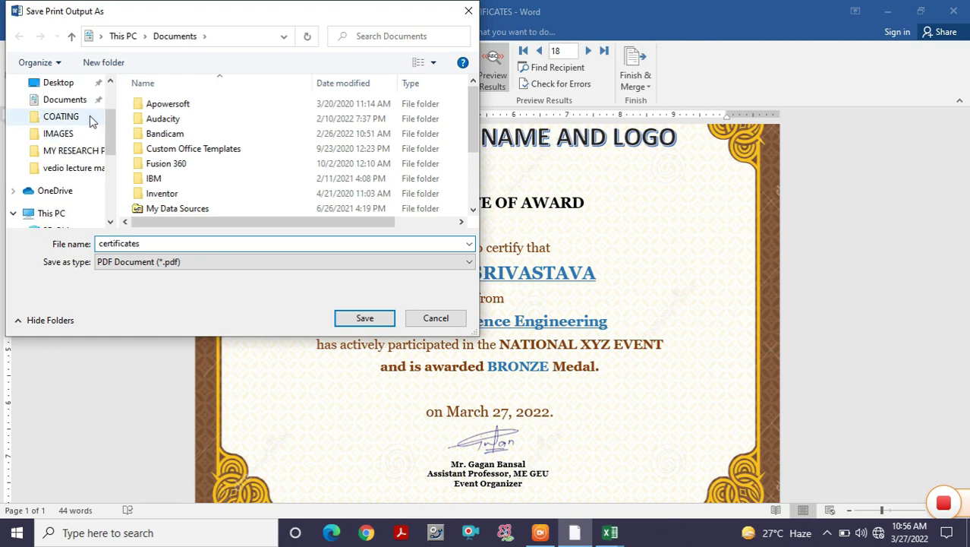
pyautogui.click(58, 84)
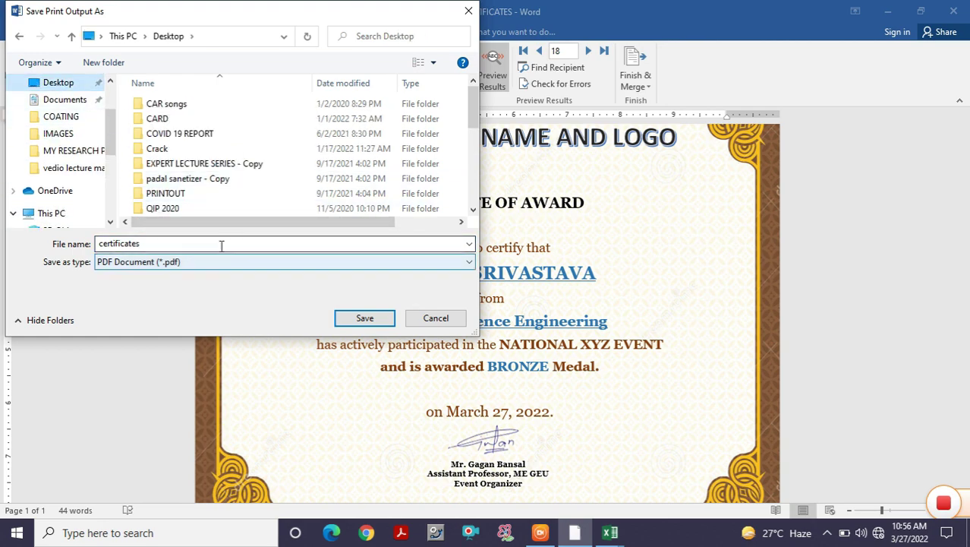
pyautogui.doubleClick(197, 240)
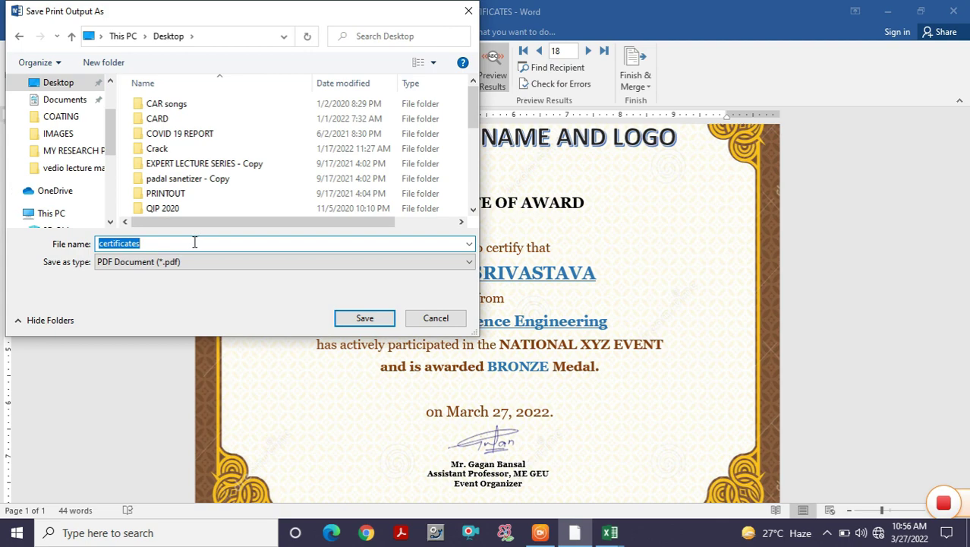
pyautogui.click(193, 242)
pyautogui.write('all')
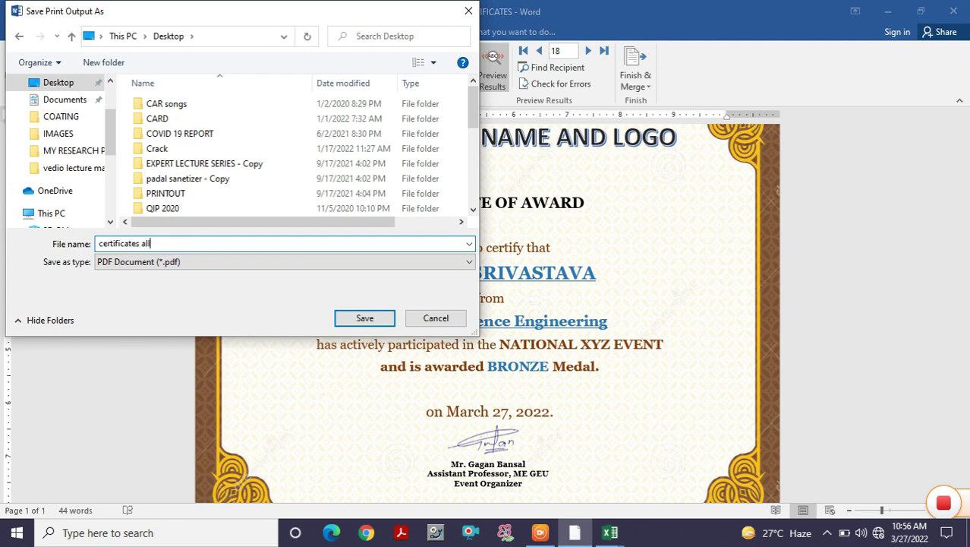
pyautogui.click(367, 319)
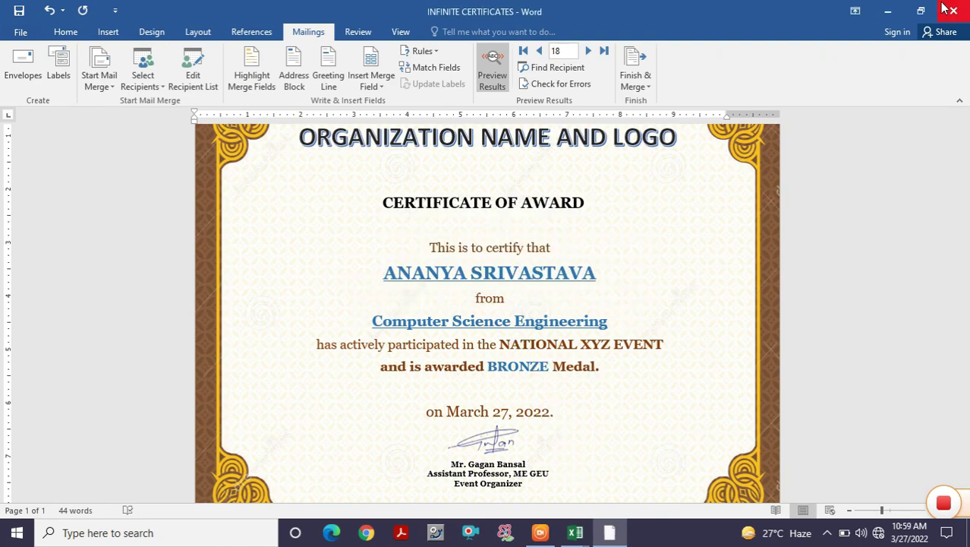
# - Minimize Word and Excel and open certificates all.pdf from the desktop in Acrobat Reader
pyautogui.click(887, 11)
pyautogui.click(890, 14)
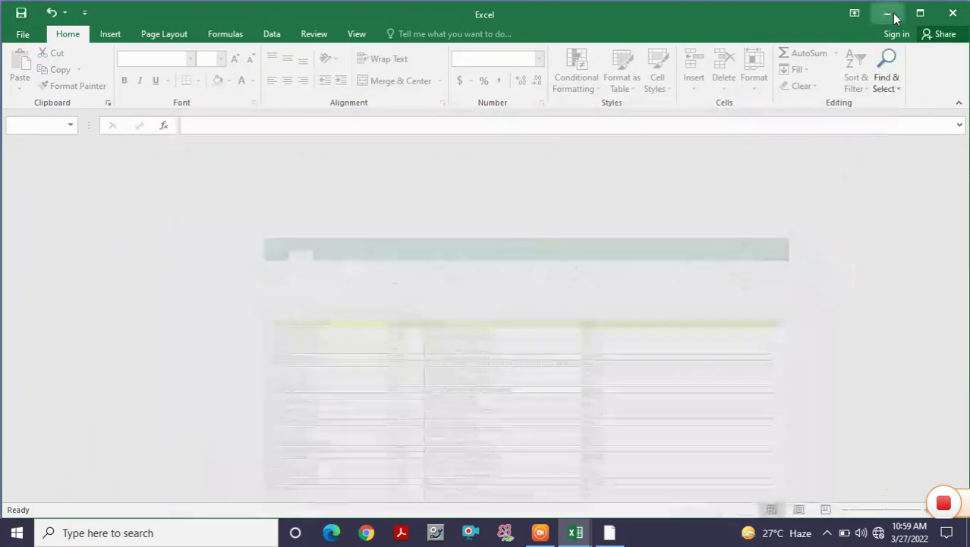
pyautogui.click(888, 14)
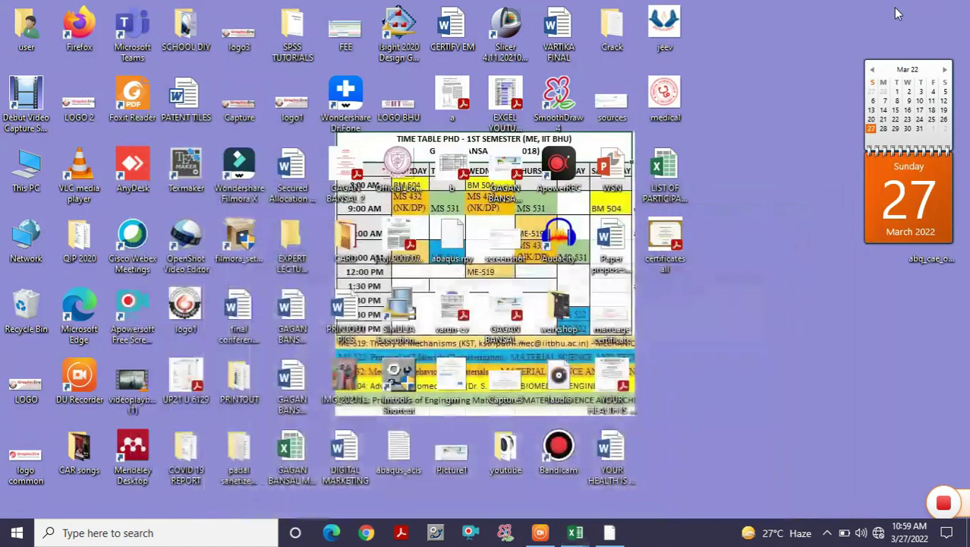
pyautogui.click(662, 261)
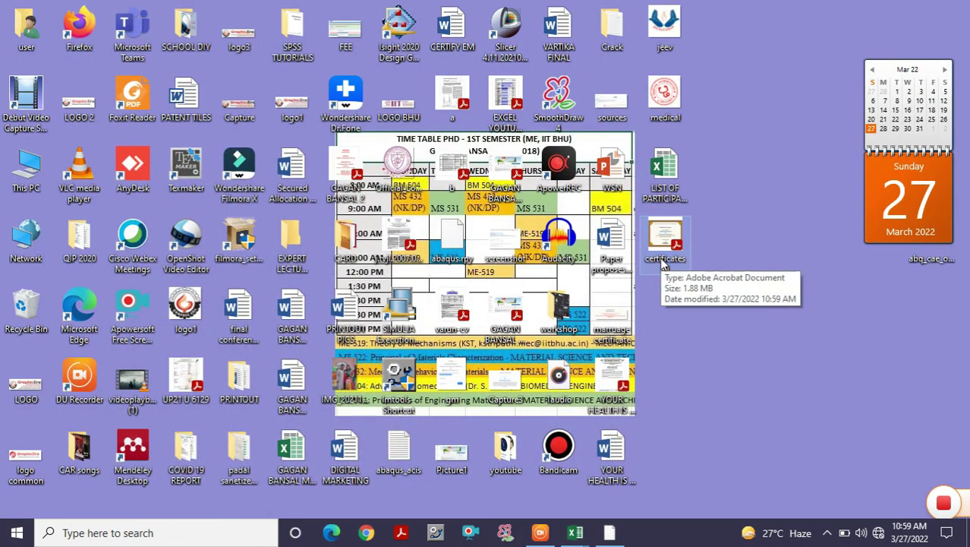
pyautogui.doubleClick(662, 262)
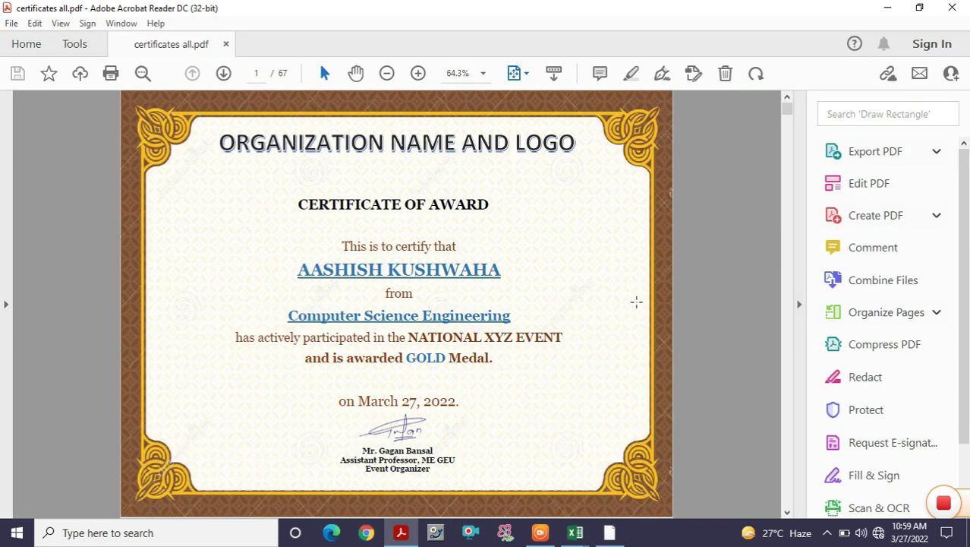
pyautogui.scroll(-4, 447, 288)
pyautogui.scroll(-5, 448, 288)
pyautogui.scroll(-5, 437, 296)
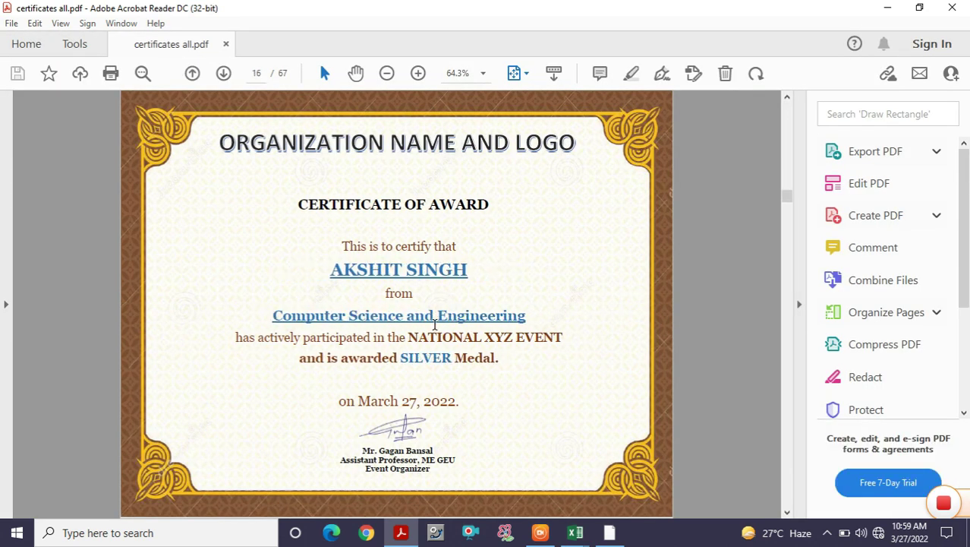
pyautogui.scroll(-5, 418, 306)
pyautogui.scroll(-5, 414, 319)
pyautogui.scroll(1, 414, 320)
pyautogui.scroll(2, 414, 320)
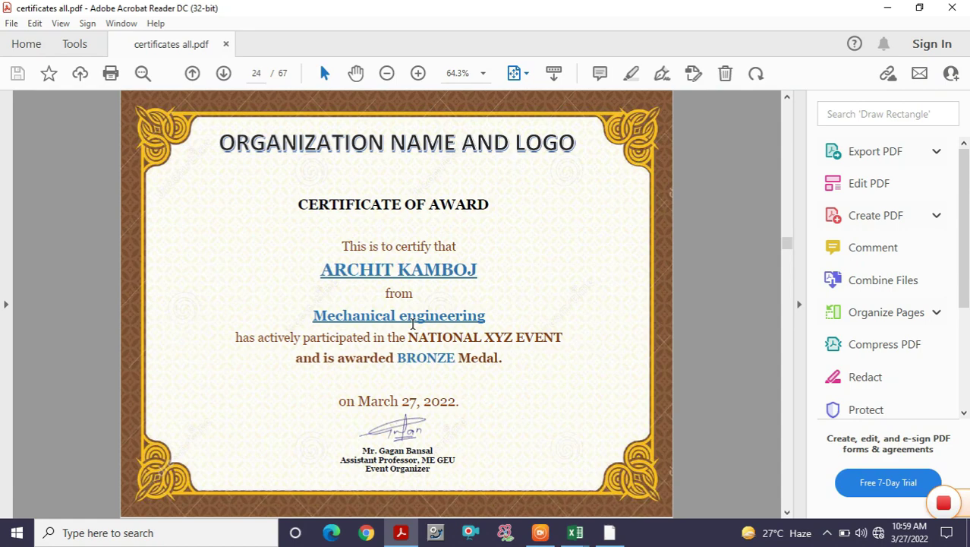
pyautogui.scroll(1, 414, 321)
pyautogui.scroll(1, 414, 323)
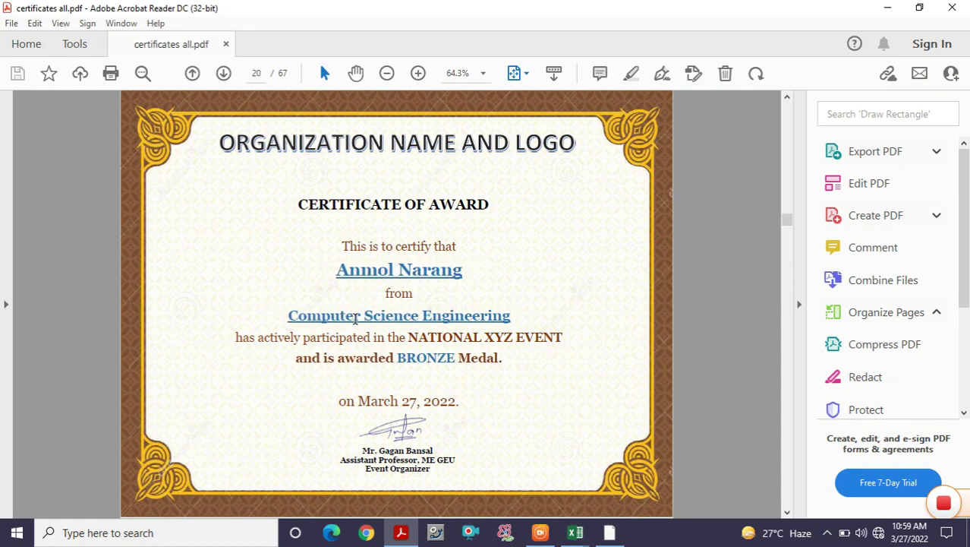
pyautogui.scroll(-3, 446, 373)
pyautogui.scroll(-6, 446, 373)
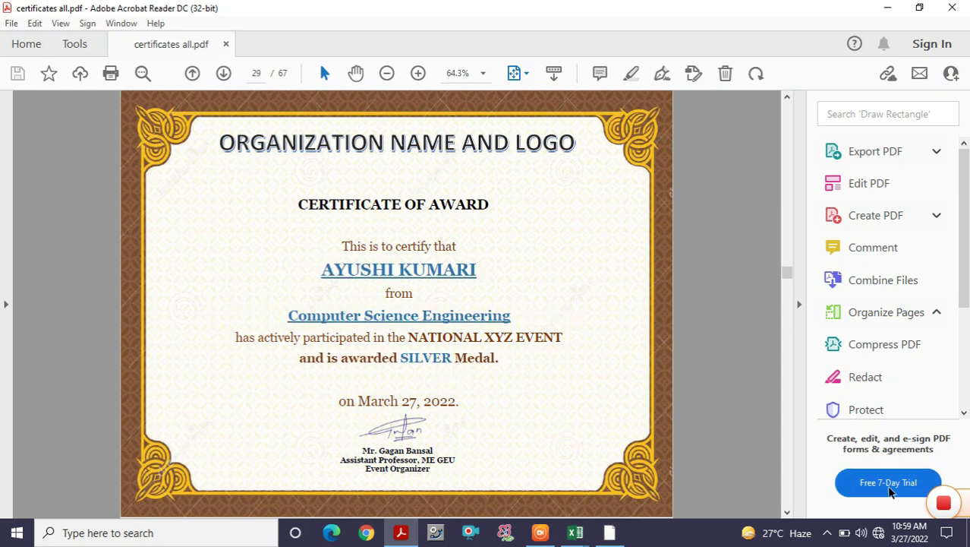